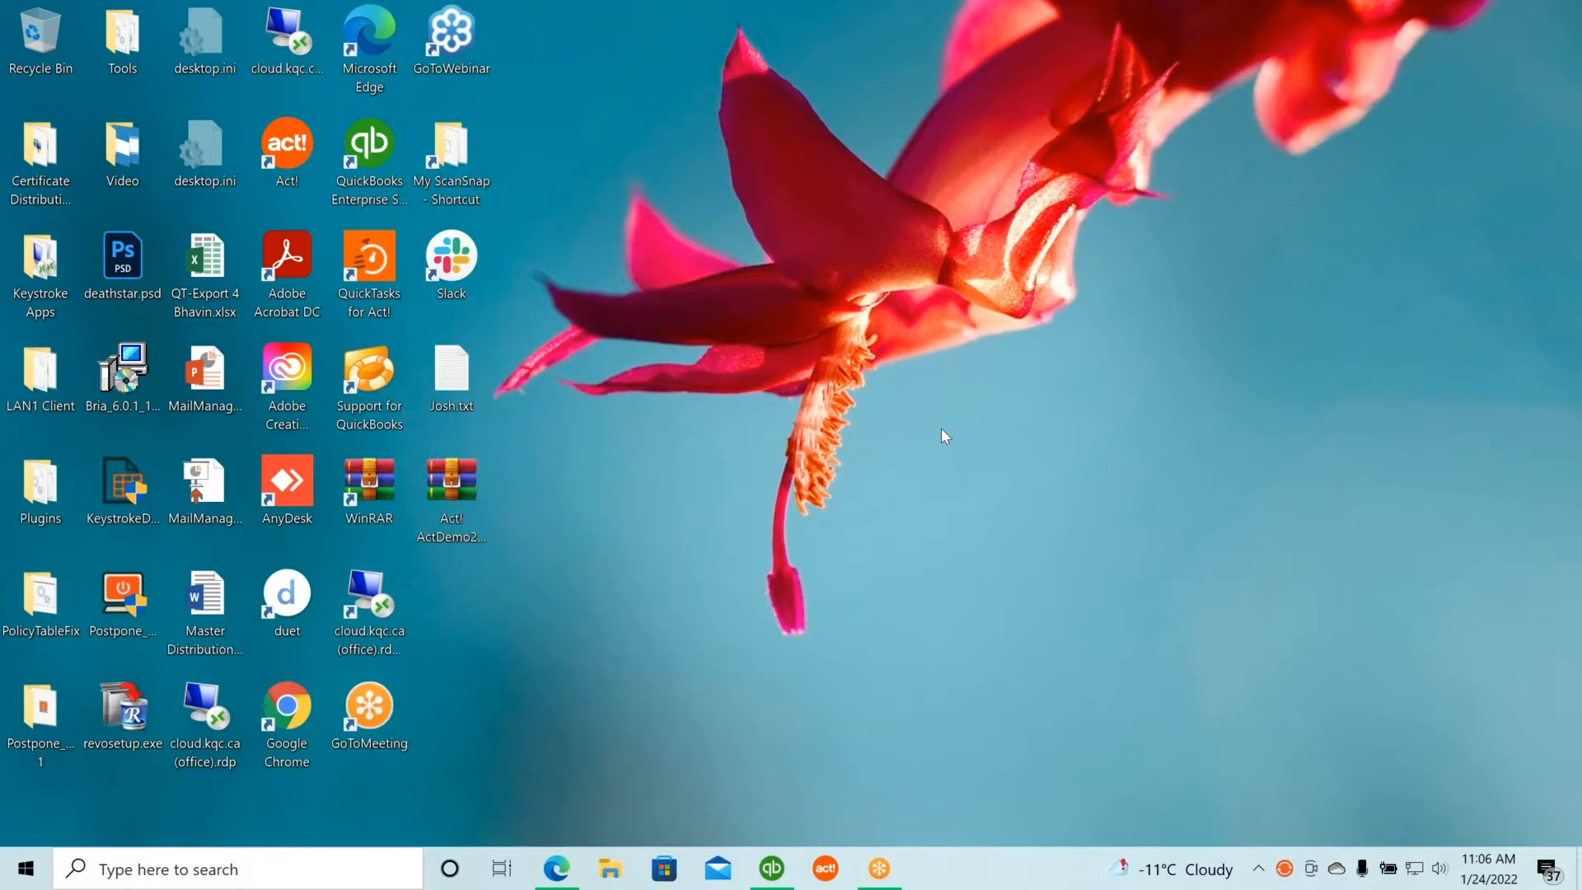
In Edge, browse act4work.com/app to the QSalesForAct 64bit folder listing the installers.
{"action": "key", "text": "space"}
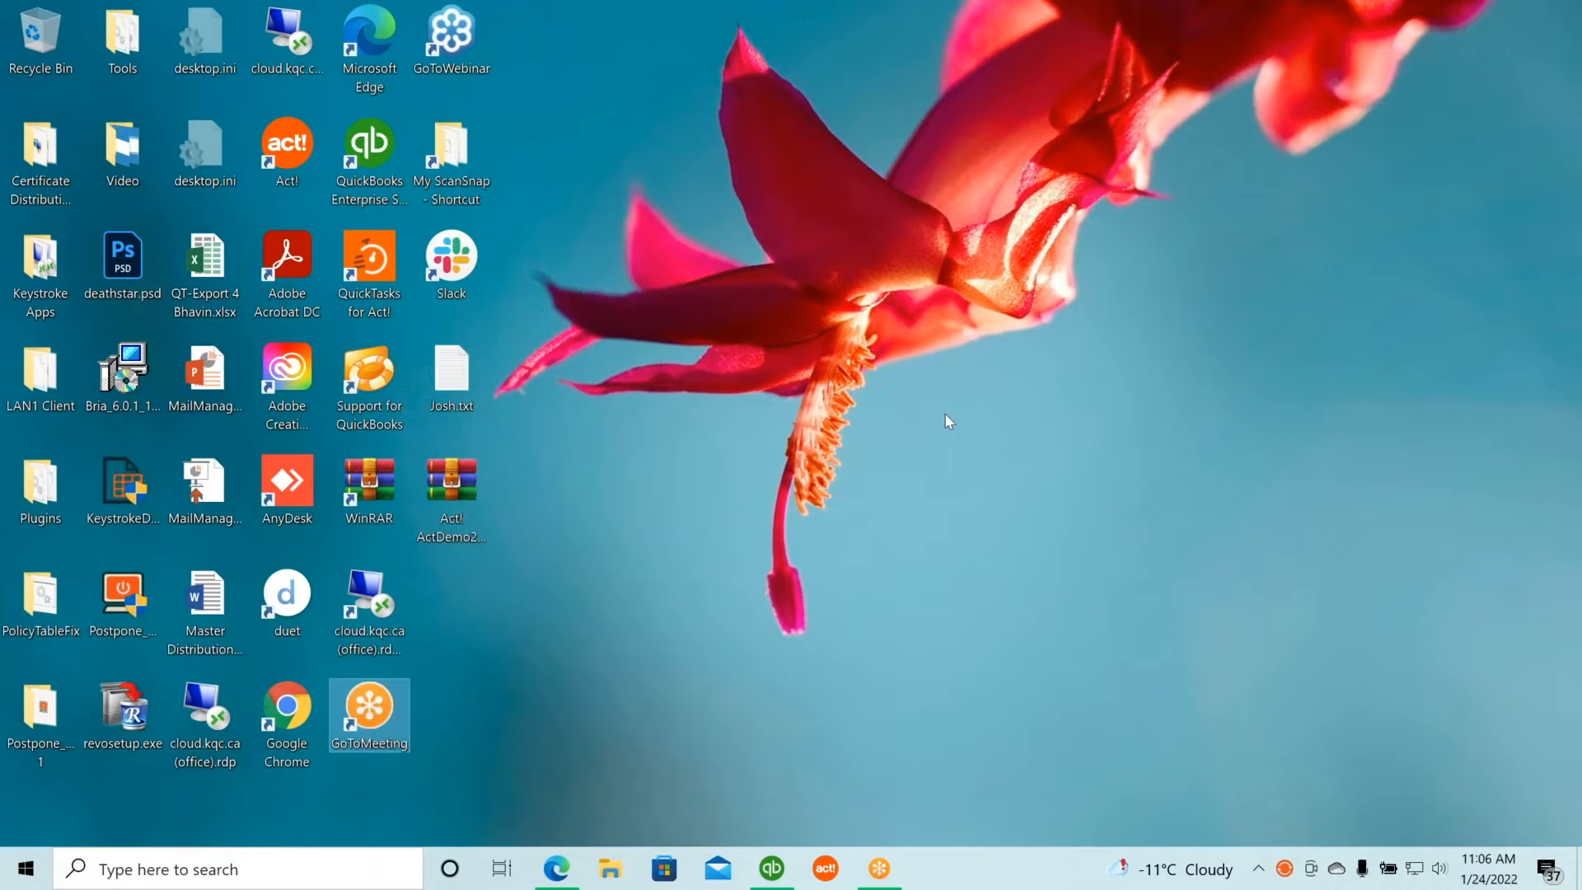
{"action": "left_click", "coordinate": [557, 869]}
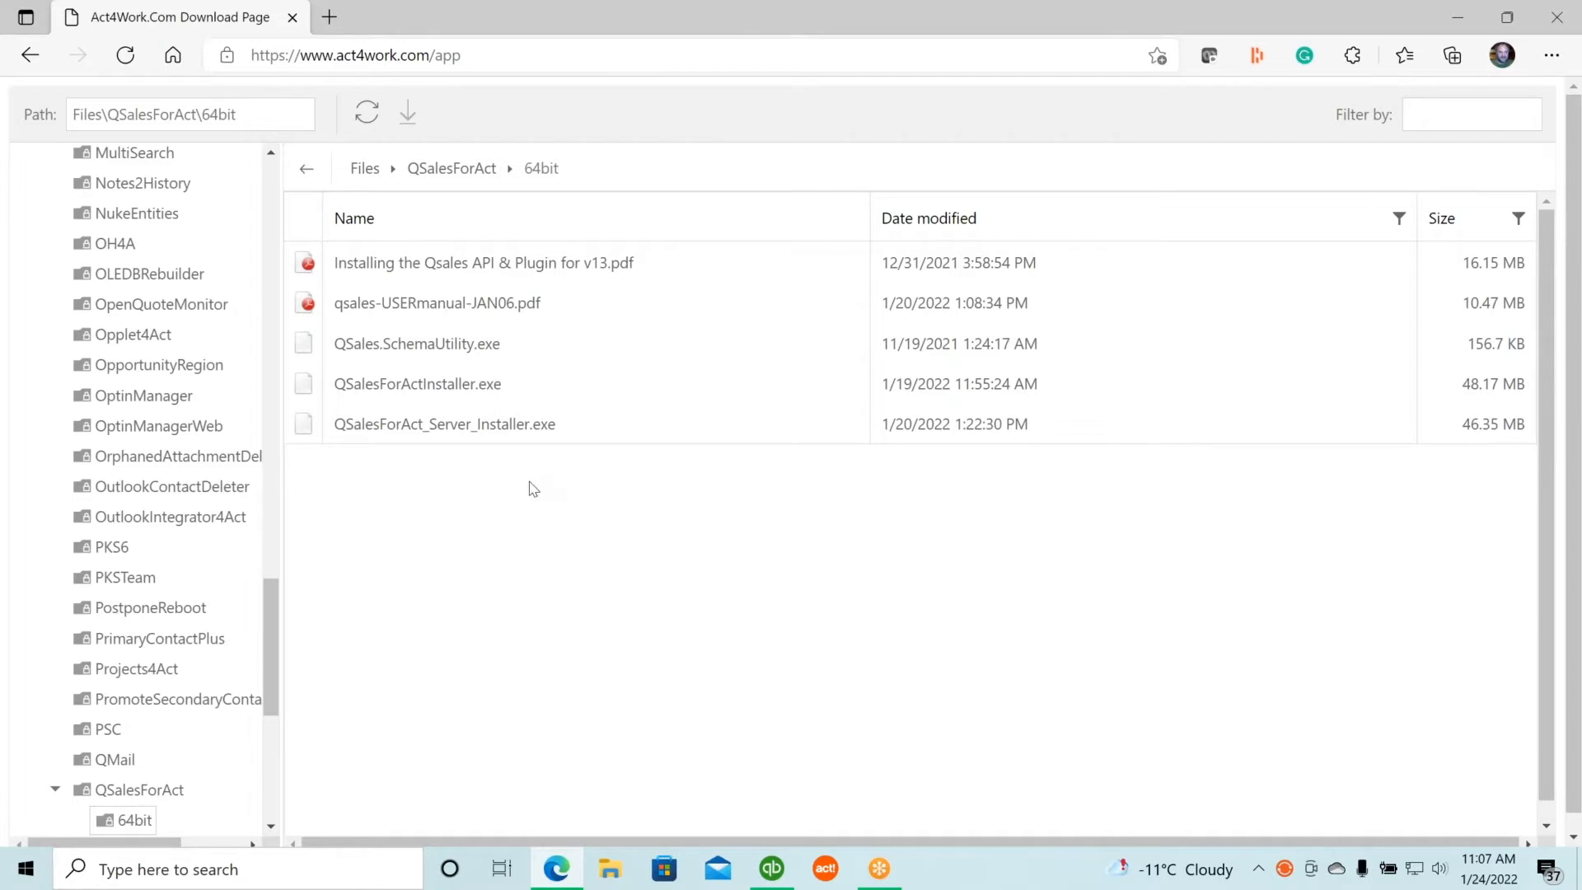
{"action": "scroll", "coordinate": [531, 428], "scroll_direction": "down", "scroll_amount": 1}
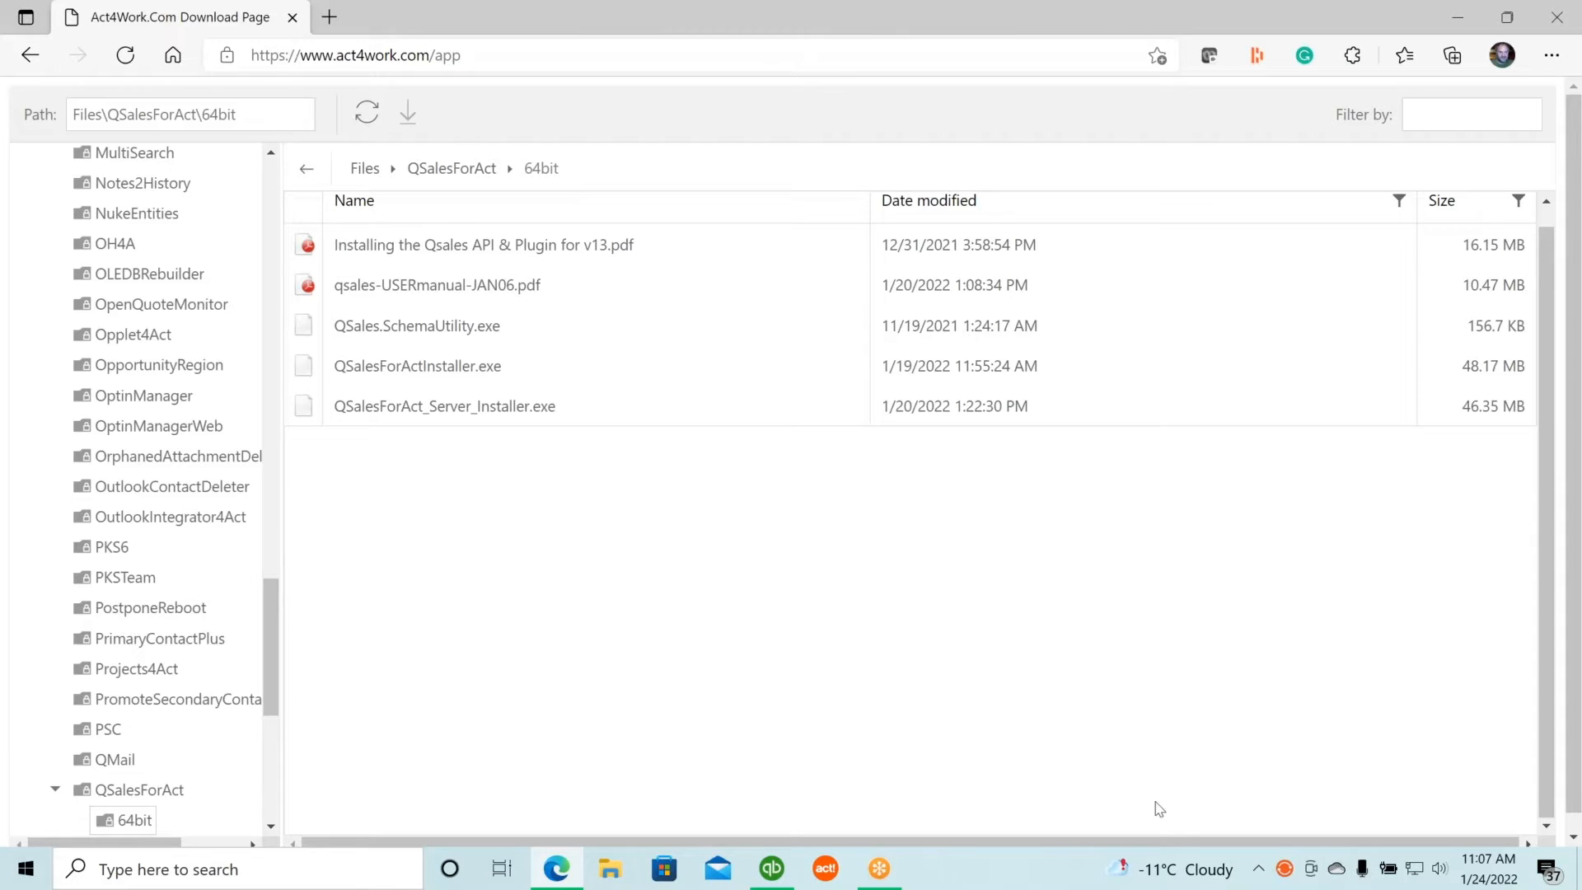
{"action": "mouse_move", "coordinate": [1292, 872]}
Launch QSync from the QSales for Act group in the Start menu.
{"action": "left_click", "coordinate": [23, 877]}
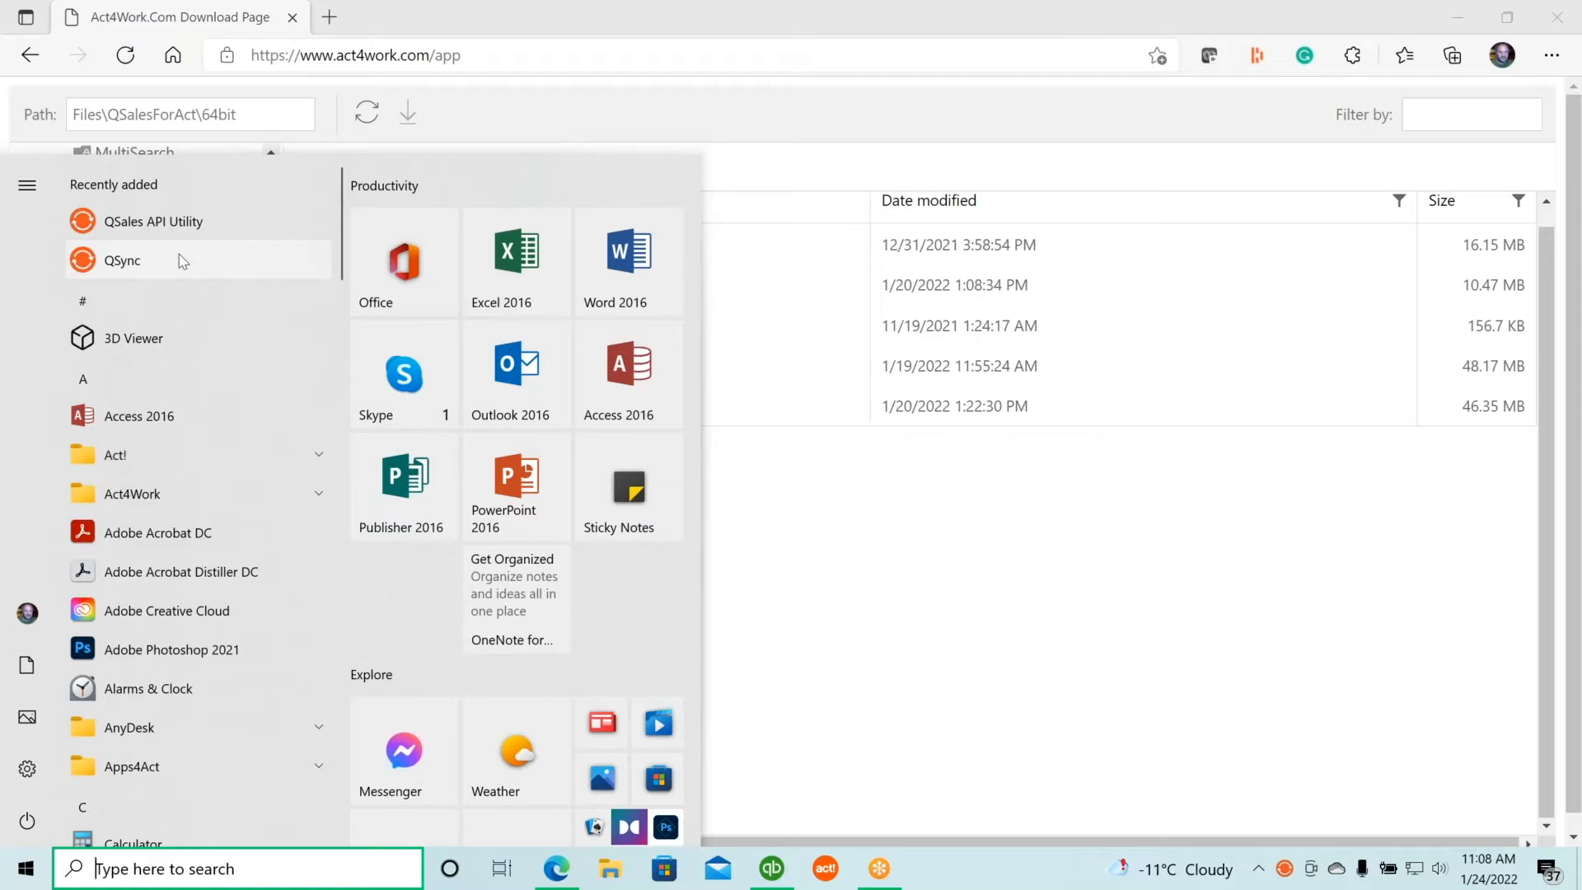
{"action": "scroll", "coordinate": [180, 255], "scroll_direction": "down", "scroll_amount": 10}
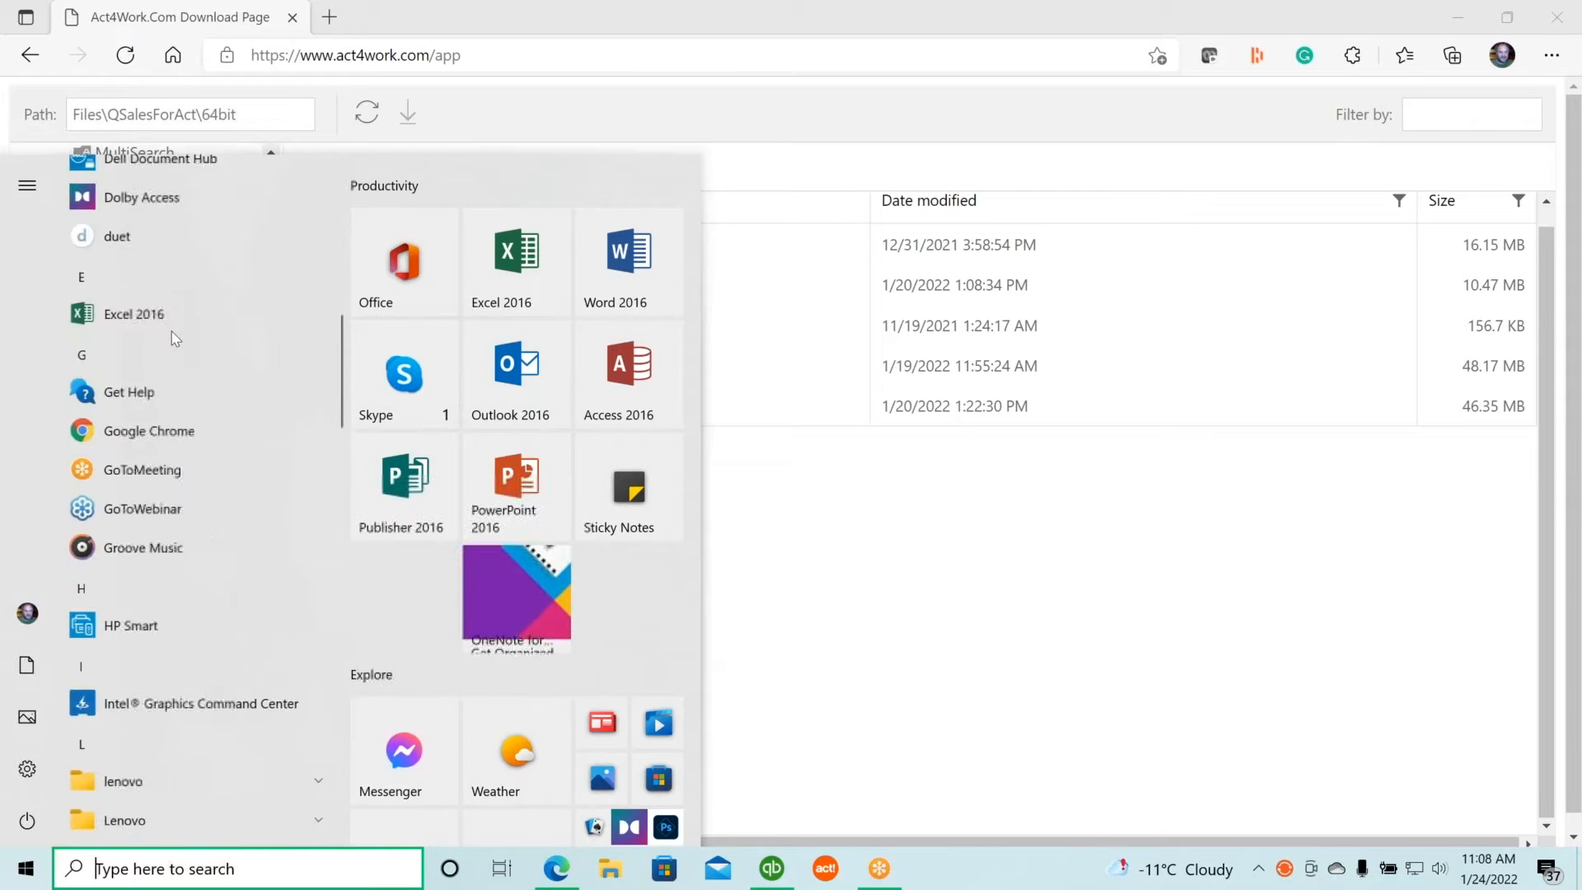
{"action": "scroll", "coordinate": [173, 334], "scroll_direction": "down", "scroll_amount": 8}
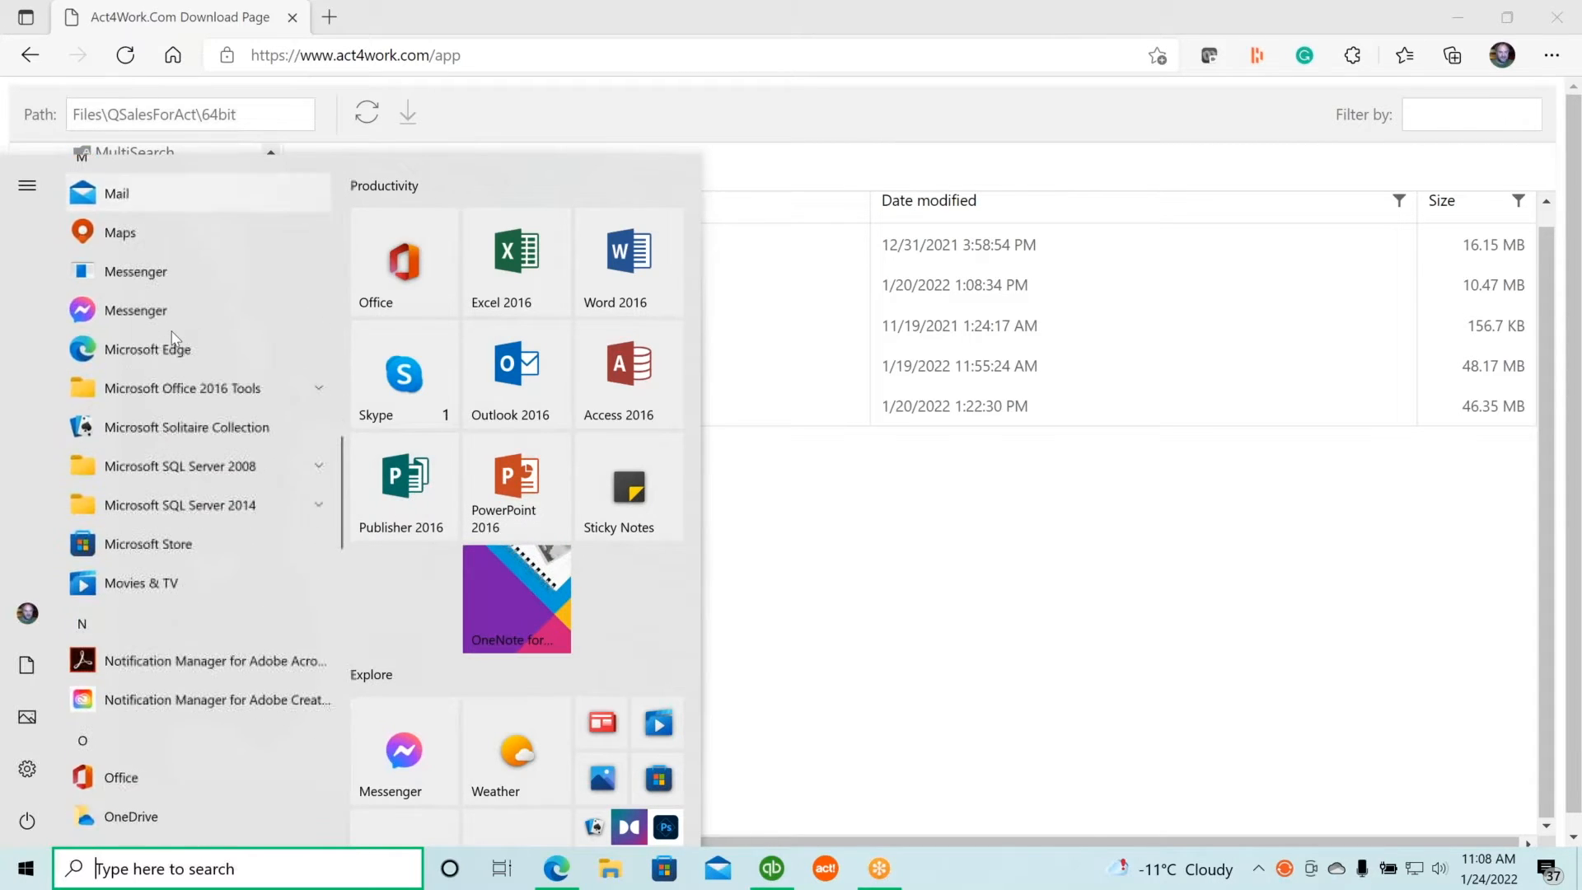
{"action": "scroll", "coordinate": [175, 338], "scroll_direction": "down", "scroll_amount": 1}
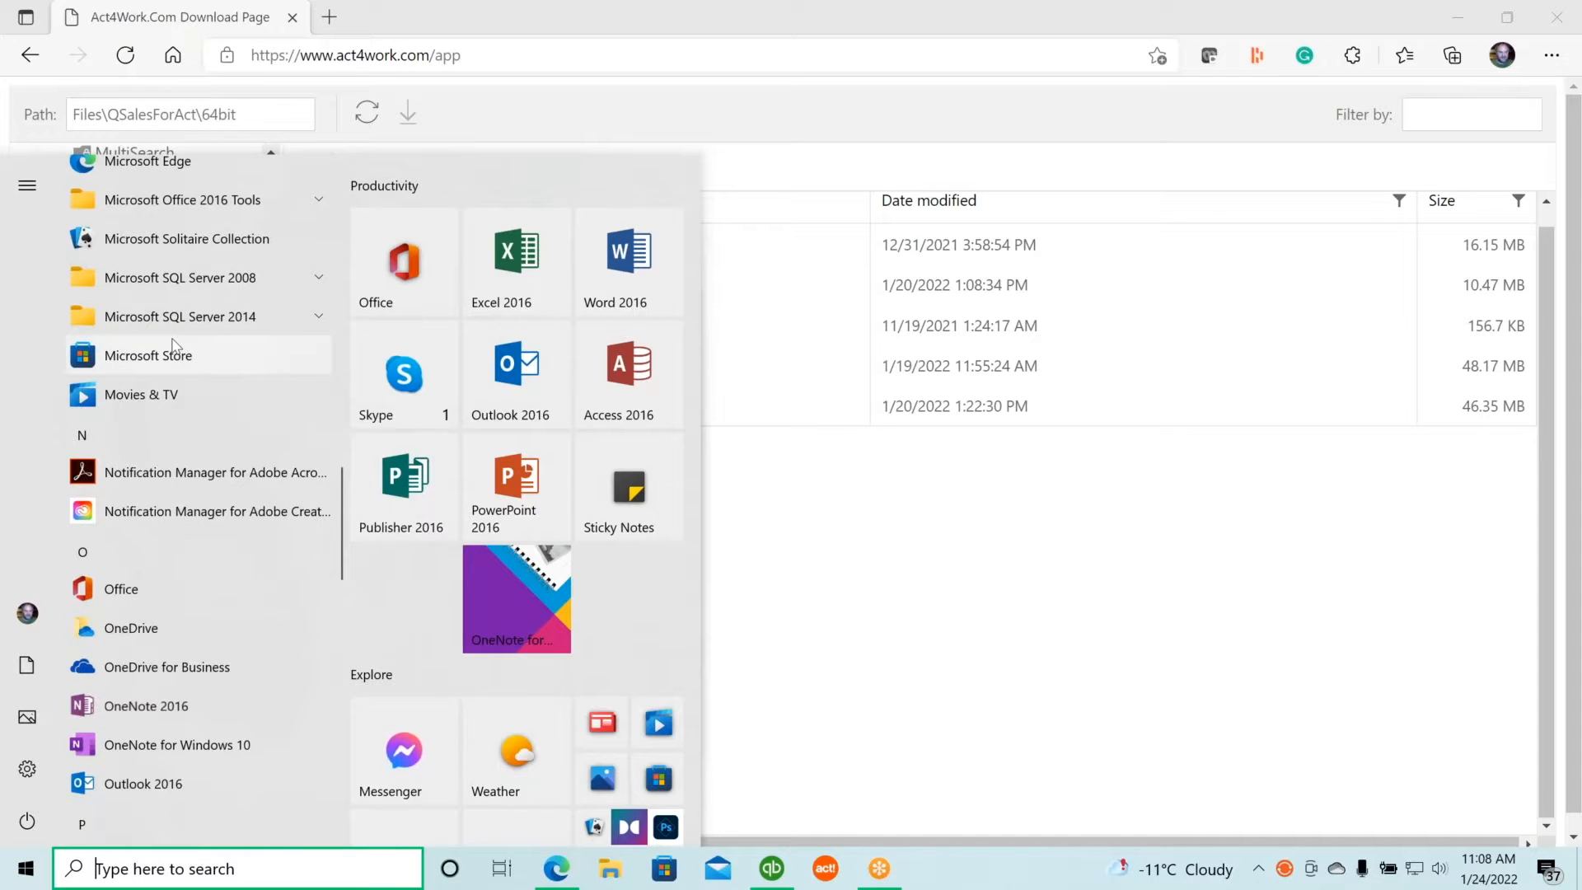
{"action": "scroll", "coordinate": [173, 342], "scroll_direction": "down", "scroll_amount": 10}
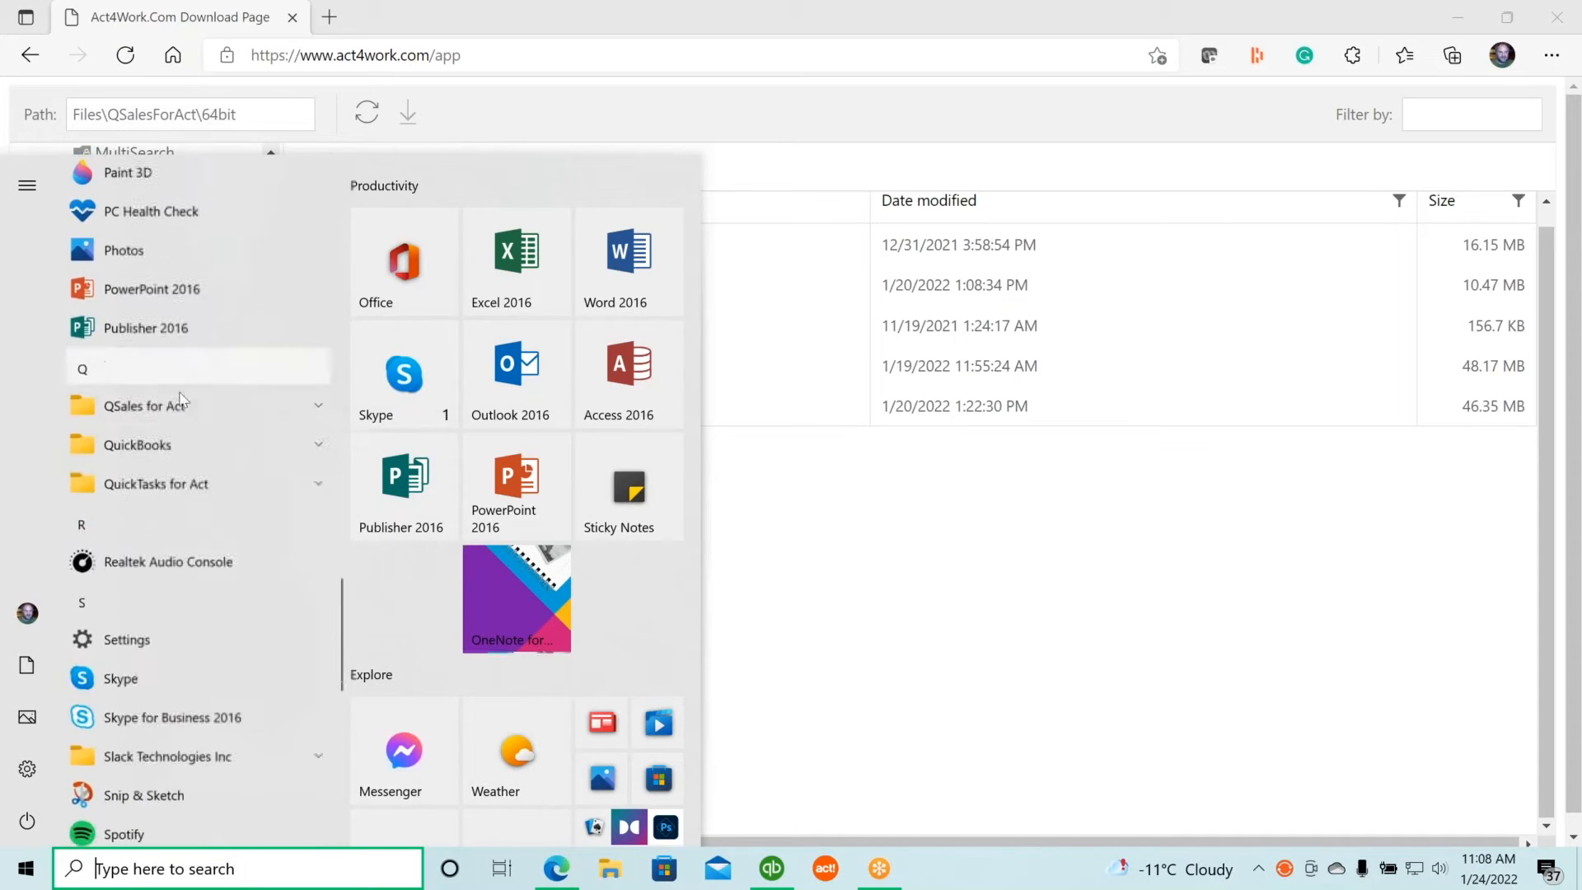
{"action": "left_click", "coordinate": [181, 402]}
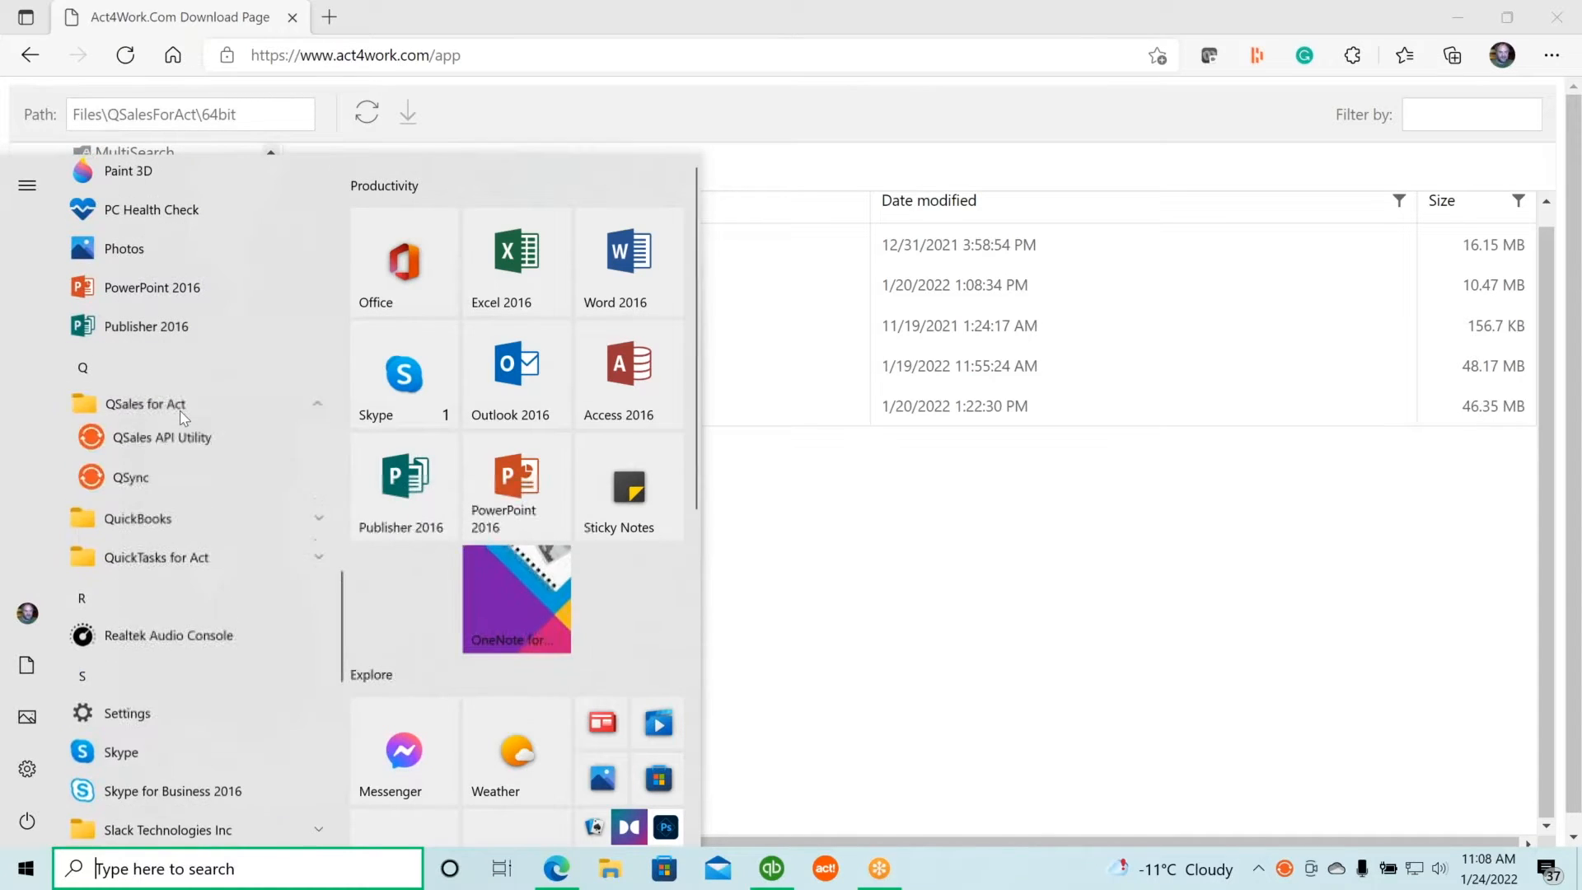
{"action": "left_click", "coordinate": [132, 482]}
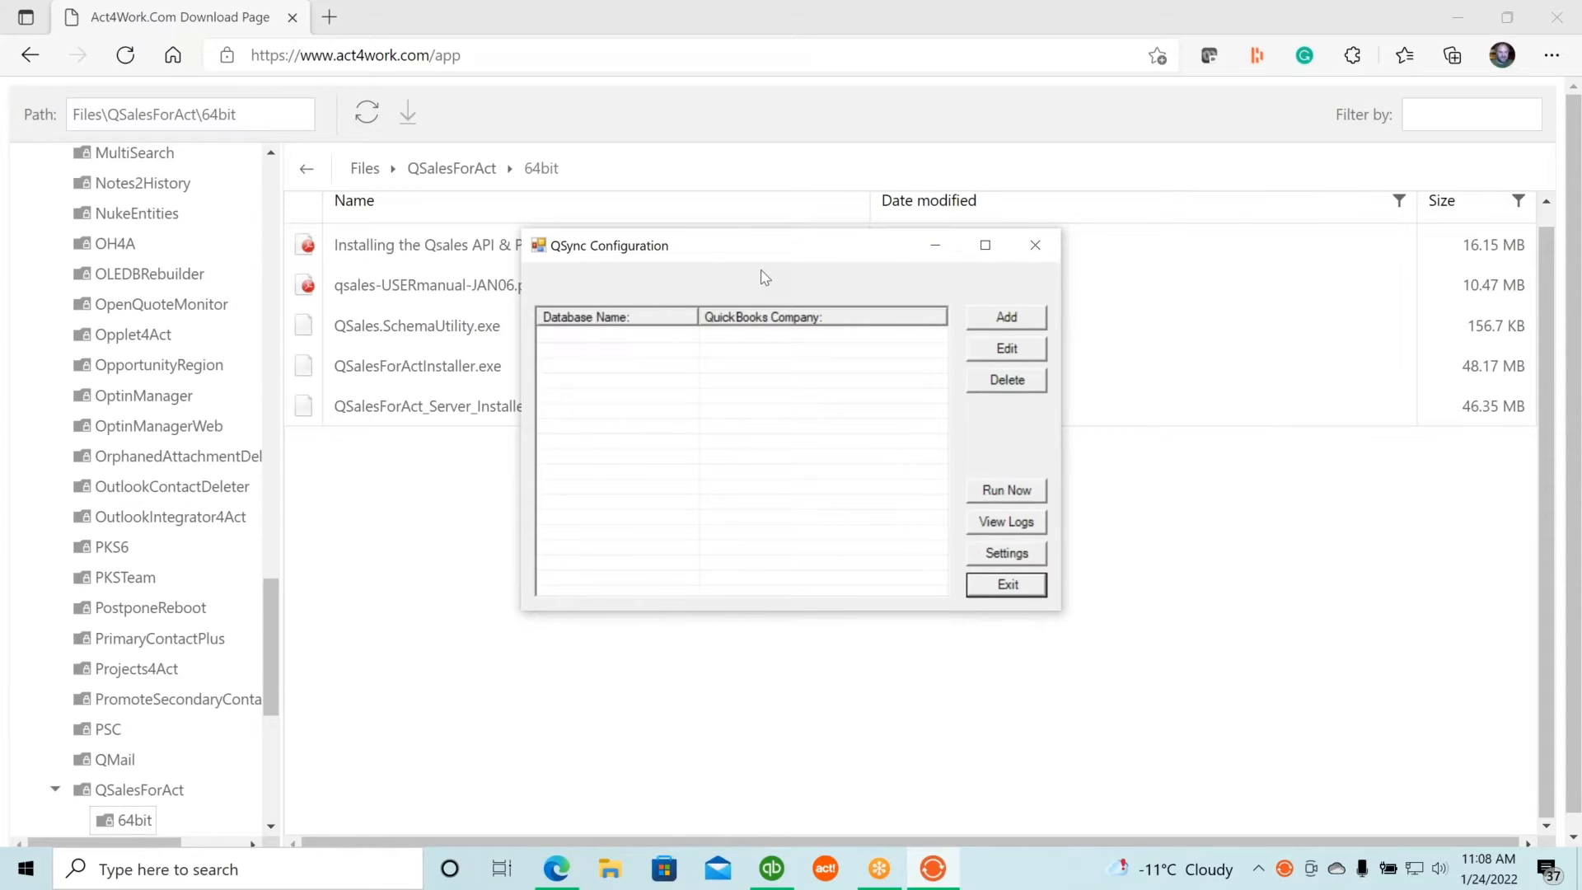
Add database C:\ACTDATA\Qsales_DemoDB.pad with username Admin and bring up the QSales API Application.
{"action": "left_click", "coordinate": [1001, 317]}
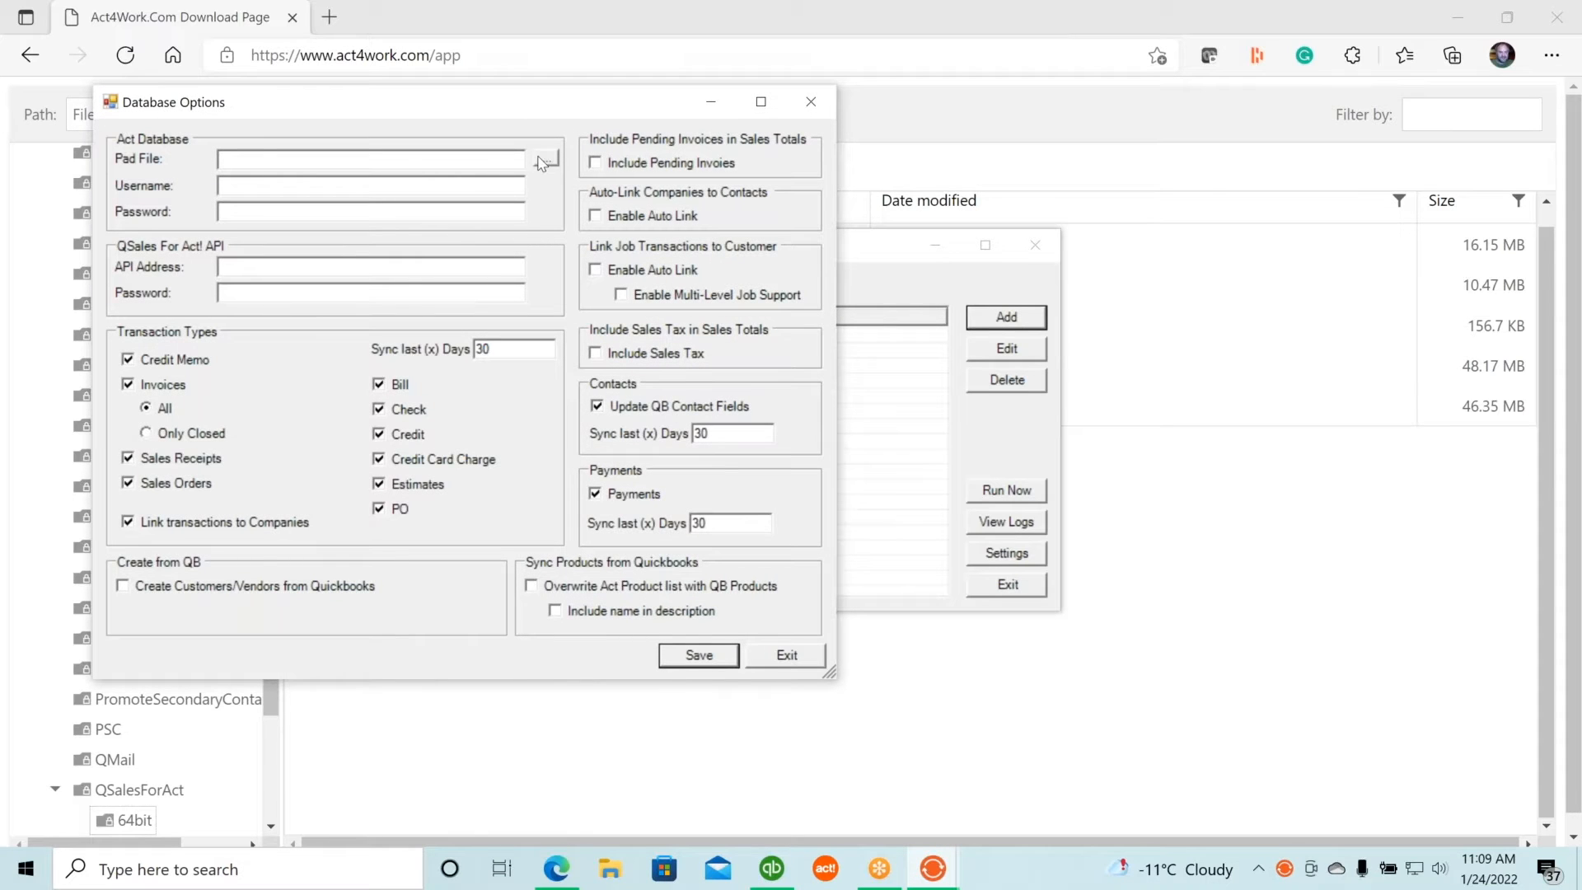
{"action": "left_click", "coordinate": [543, 160]}
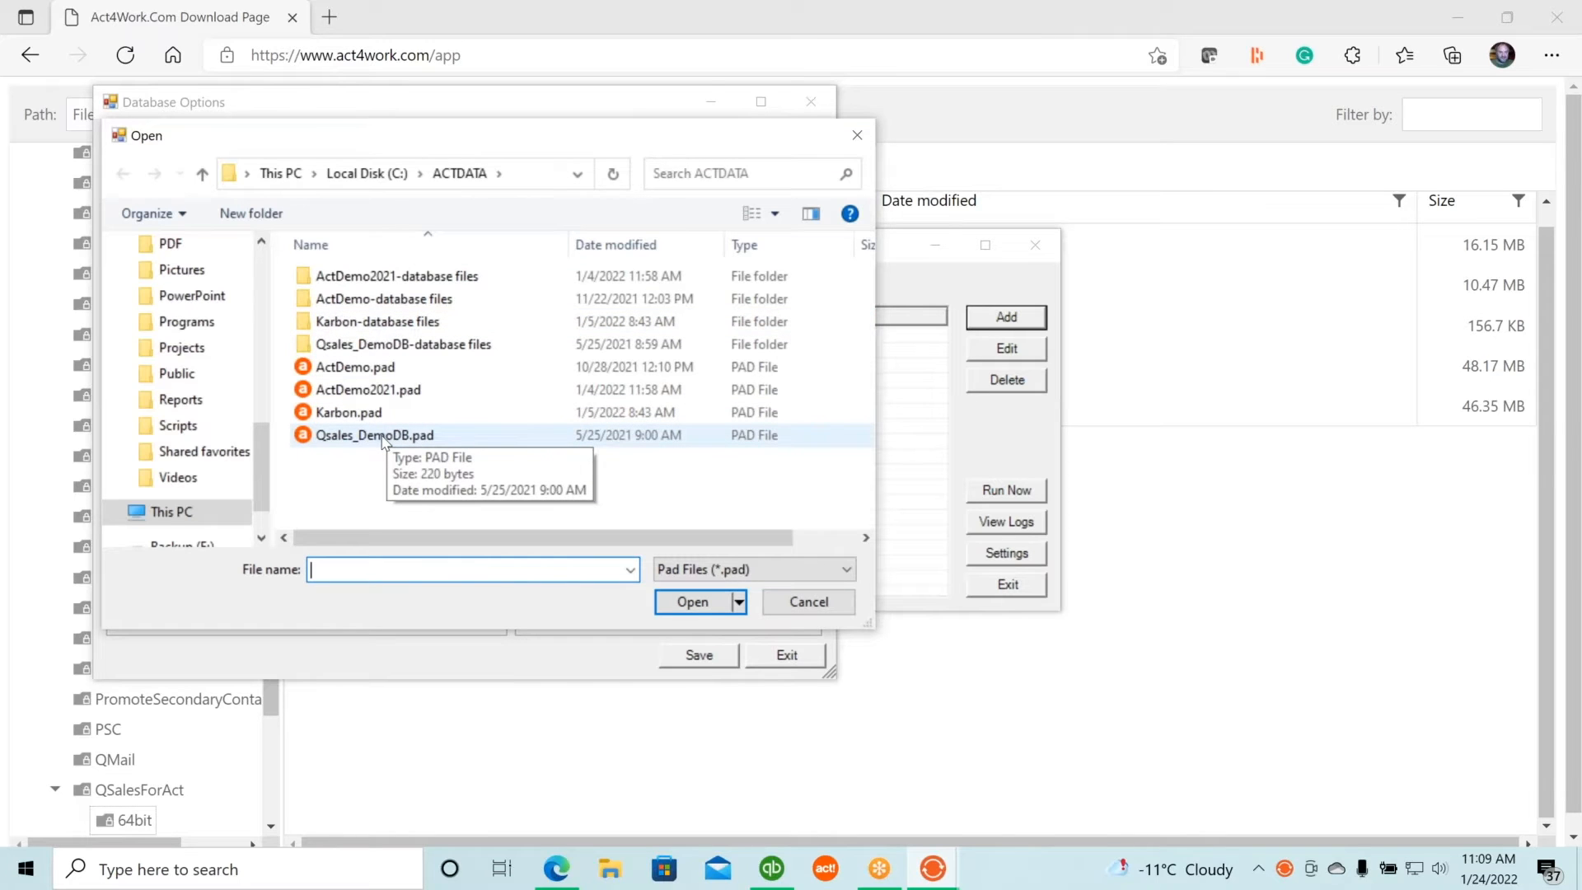
{"action": "double_click", "coordinate": [381, 437]}
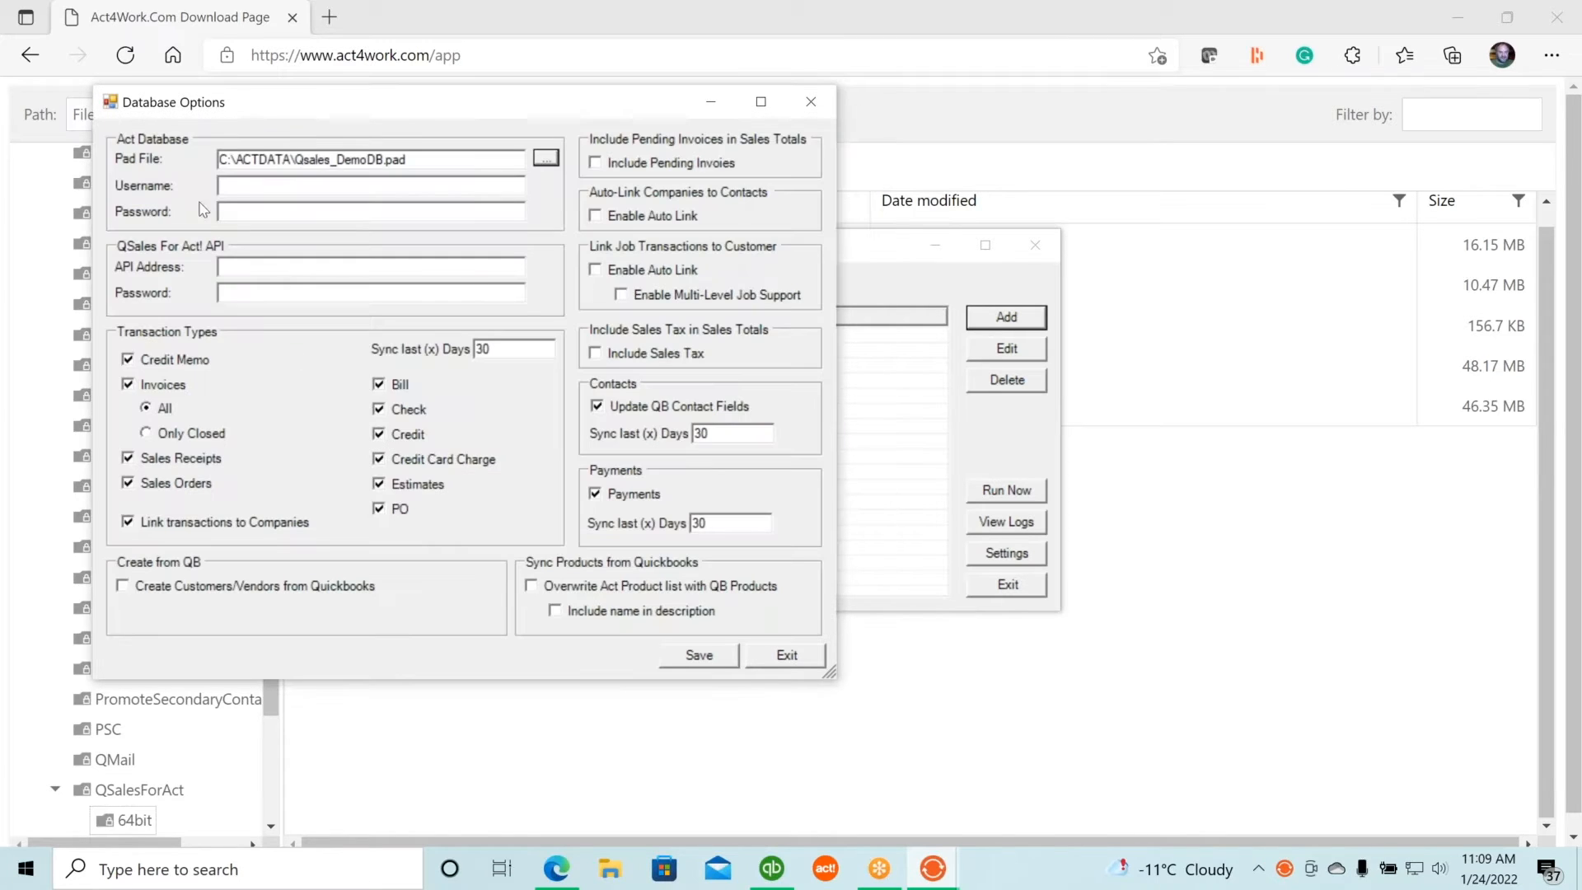
{"action": "left_click", "coordinate": [229, 185]}
{"action": "type", "text": "Admin"}
{"action": "left_click", "coordinate": [258, 268]}
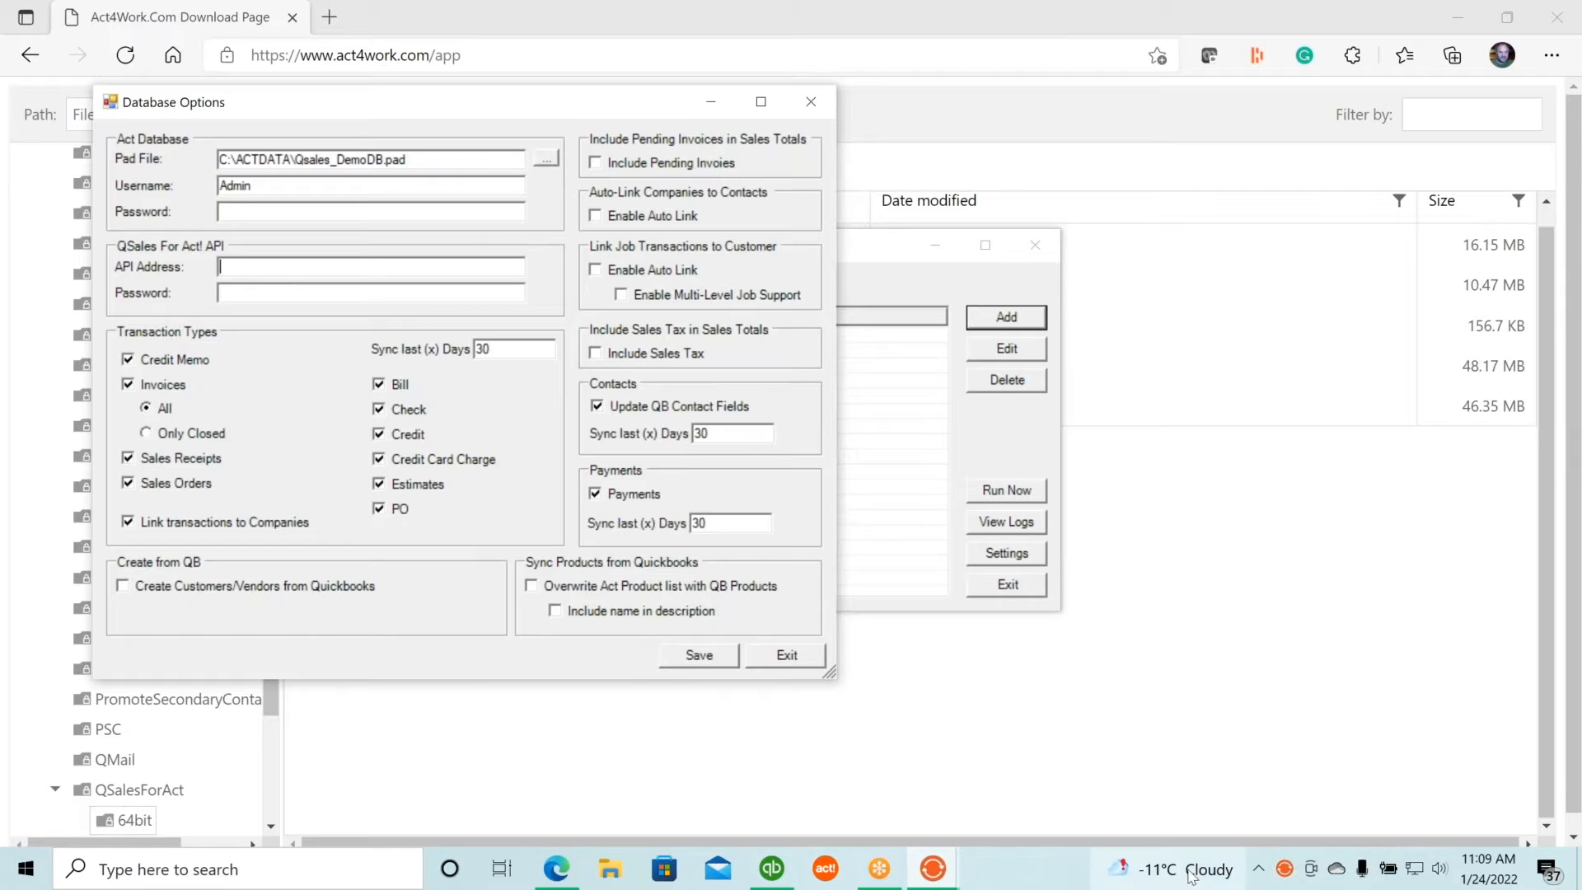
{"action": "double_click", "coordinate": [1284, 868]}
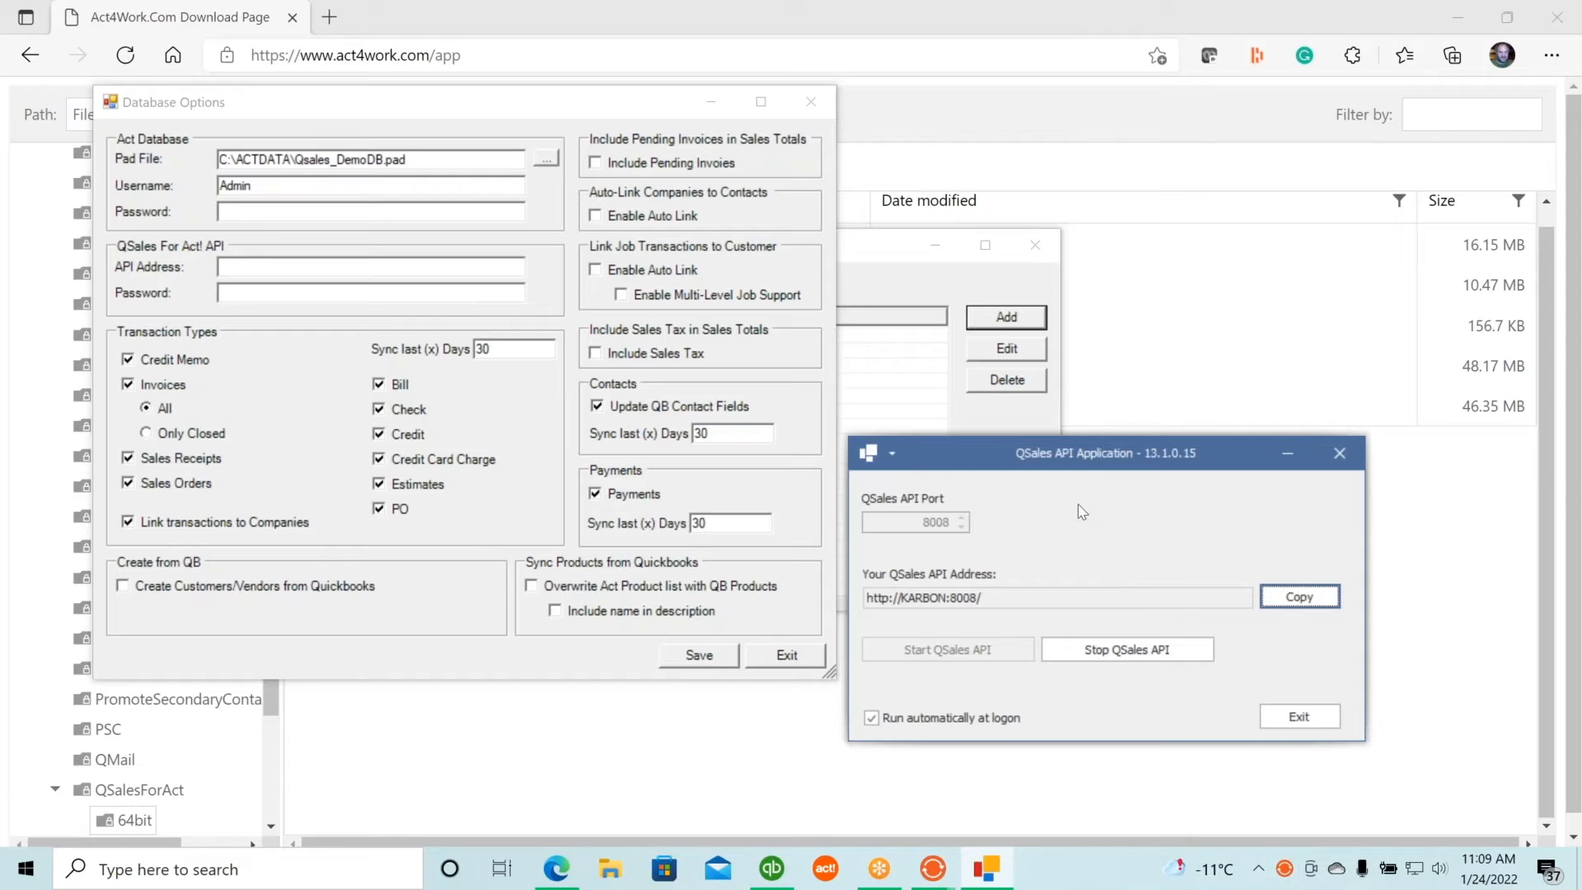
{"action": "left_click", "coordinate": [1299, 597]}
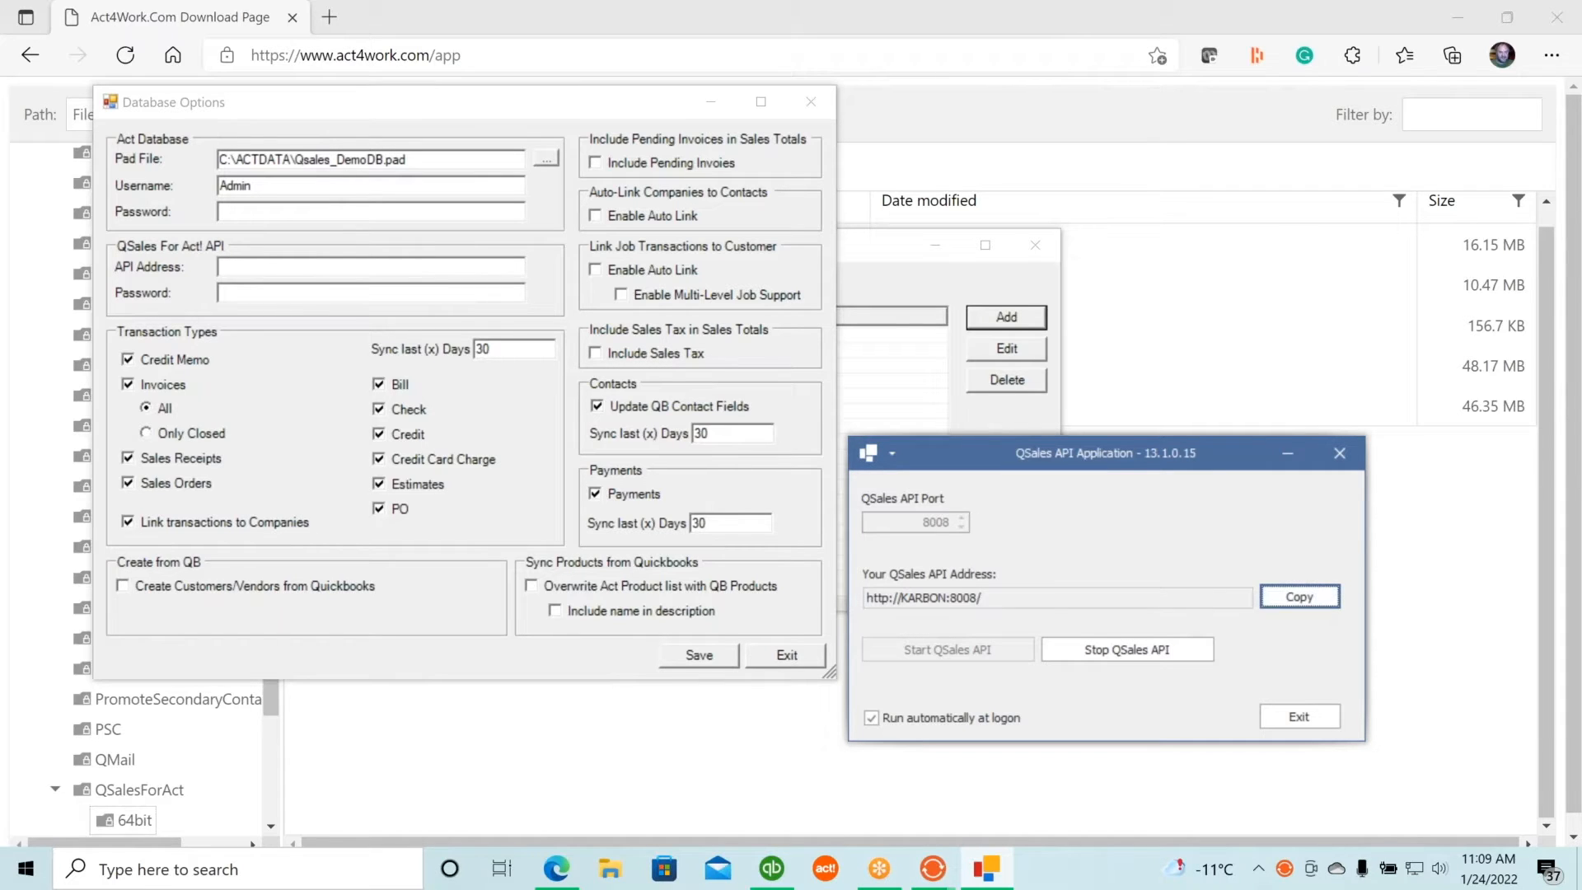
{"action": "left_click", "coordinate": [264, 264]}
{"action": "key", "text": "ctrl+v"}
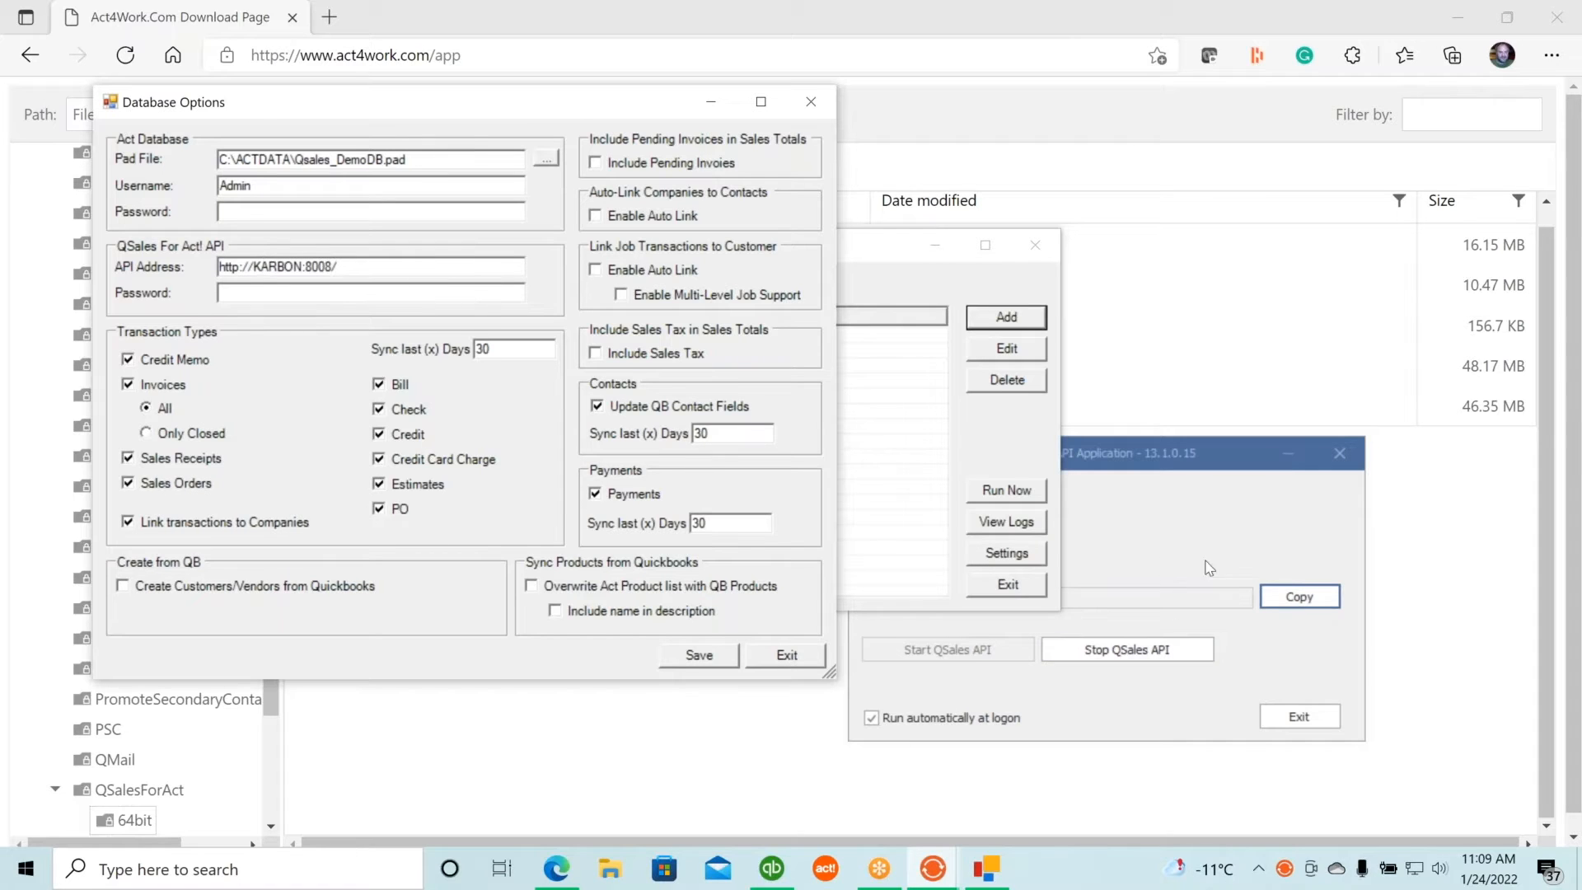
{"action": "left_click", "coordinate": [1246, 548]}
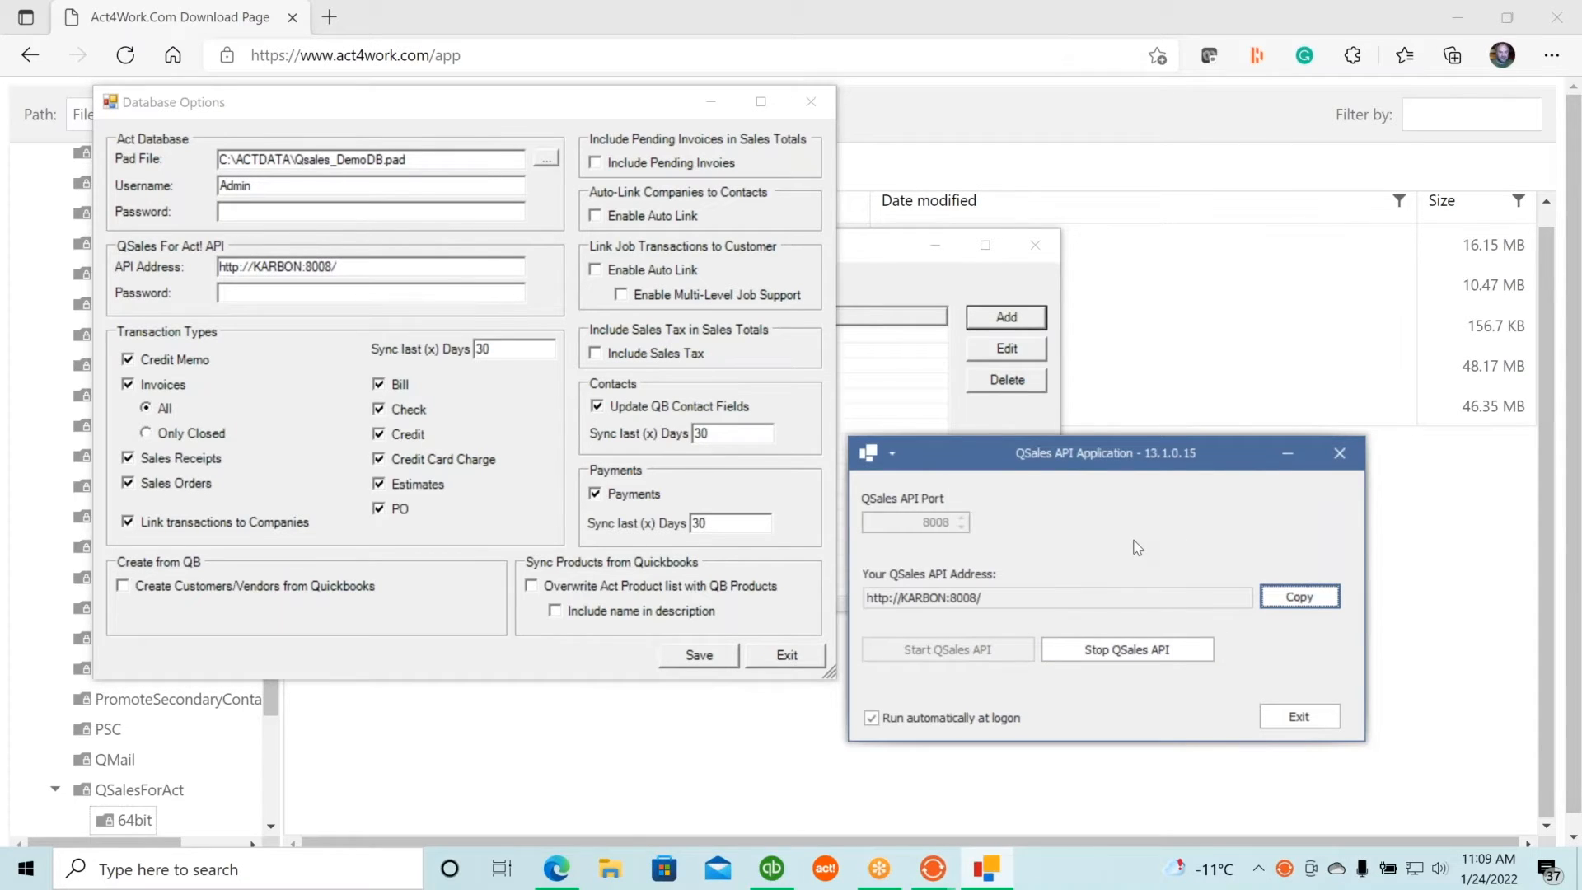
{"action": "left_click", "coordinate": [292, 295]}
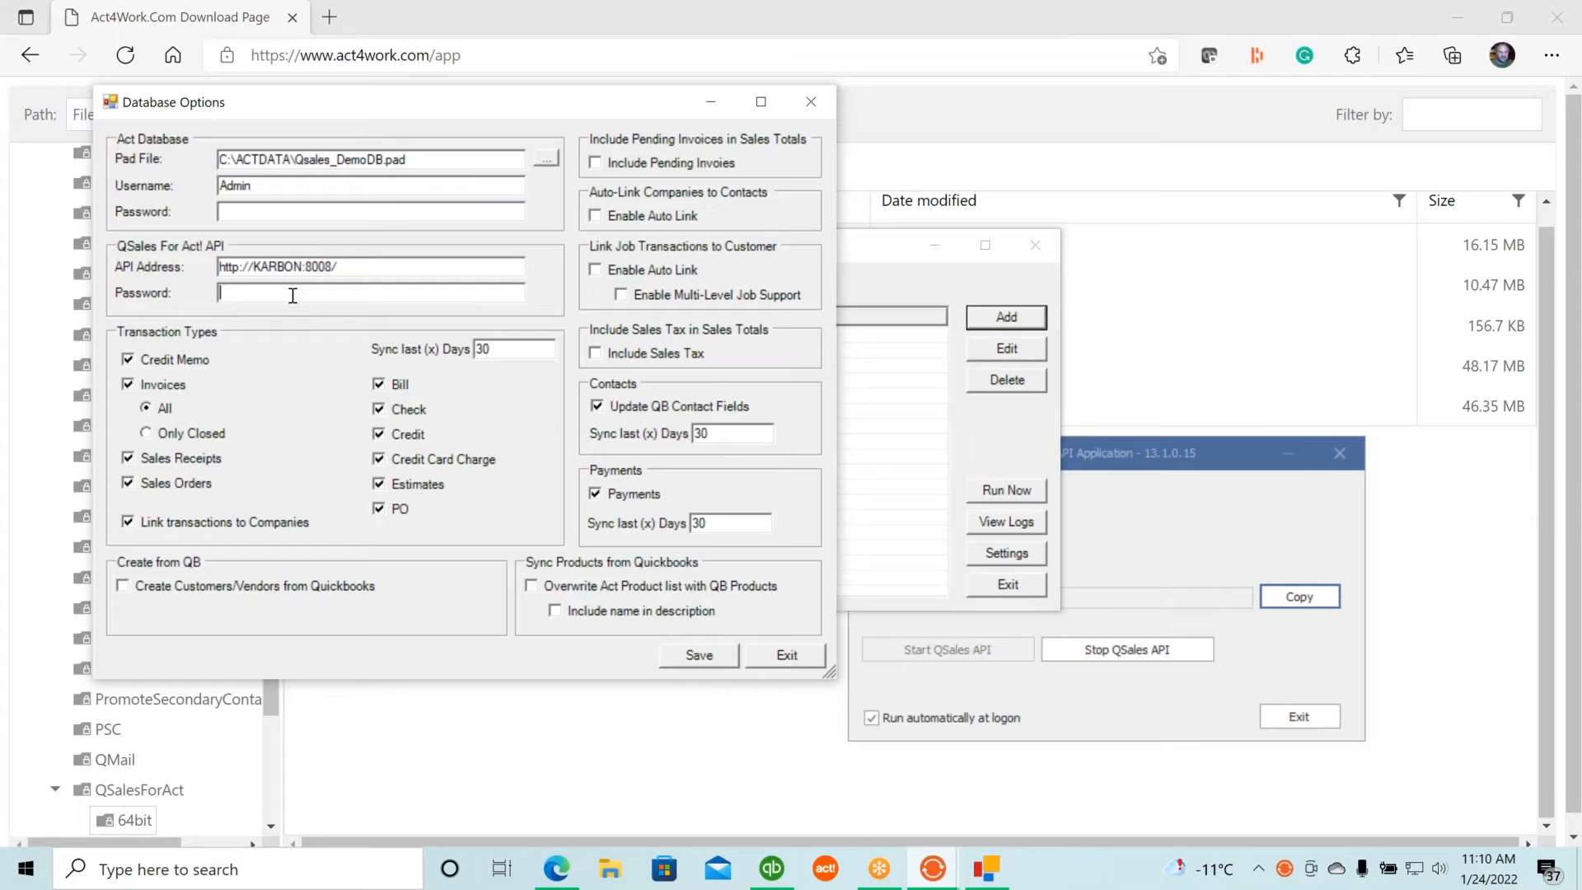
Enter the API password and uncheck the PO and Estimates transaction types.
{"action": "type", "text": "*********"}
{"action": "left_click", "coordinate": [379, 510]}
{"action": "left_click", "coordinate": [379, 486]}
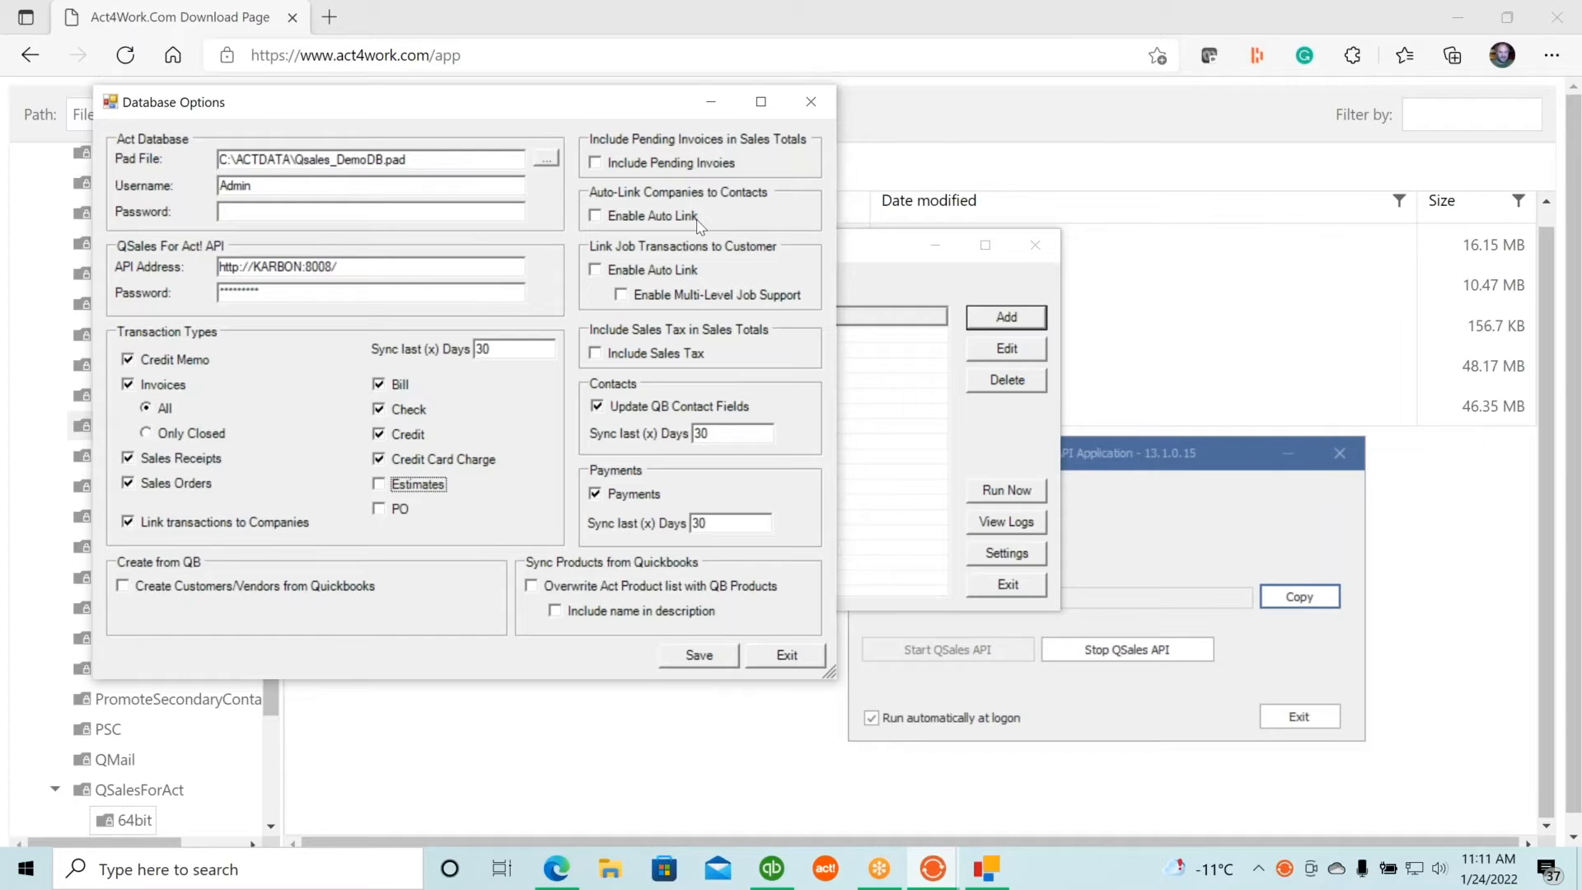
Check Enable Auto Link, Include Sales Tax, Overwrite Act Product list, and Include name in description.
{"action": "left_click", "coordinate": [597, 218]}
{"action": "left_click", "coordinate": [594, 355]}
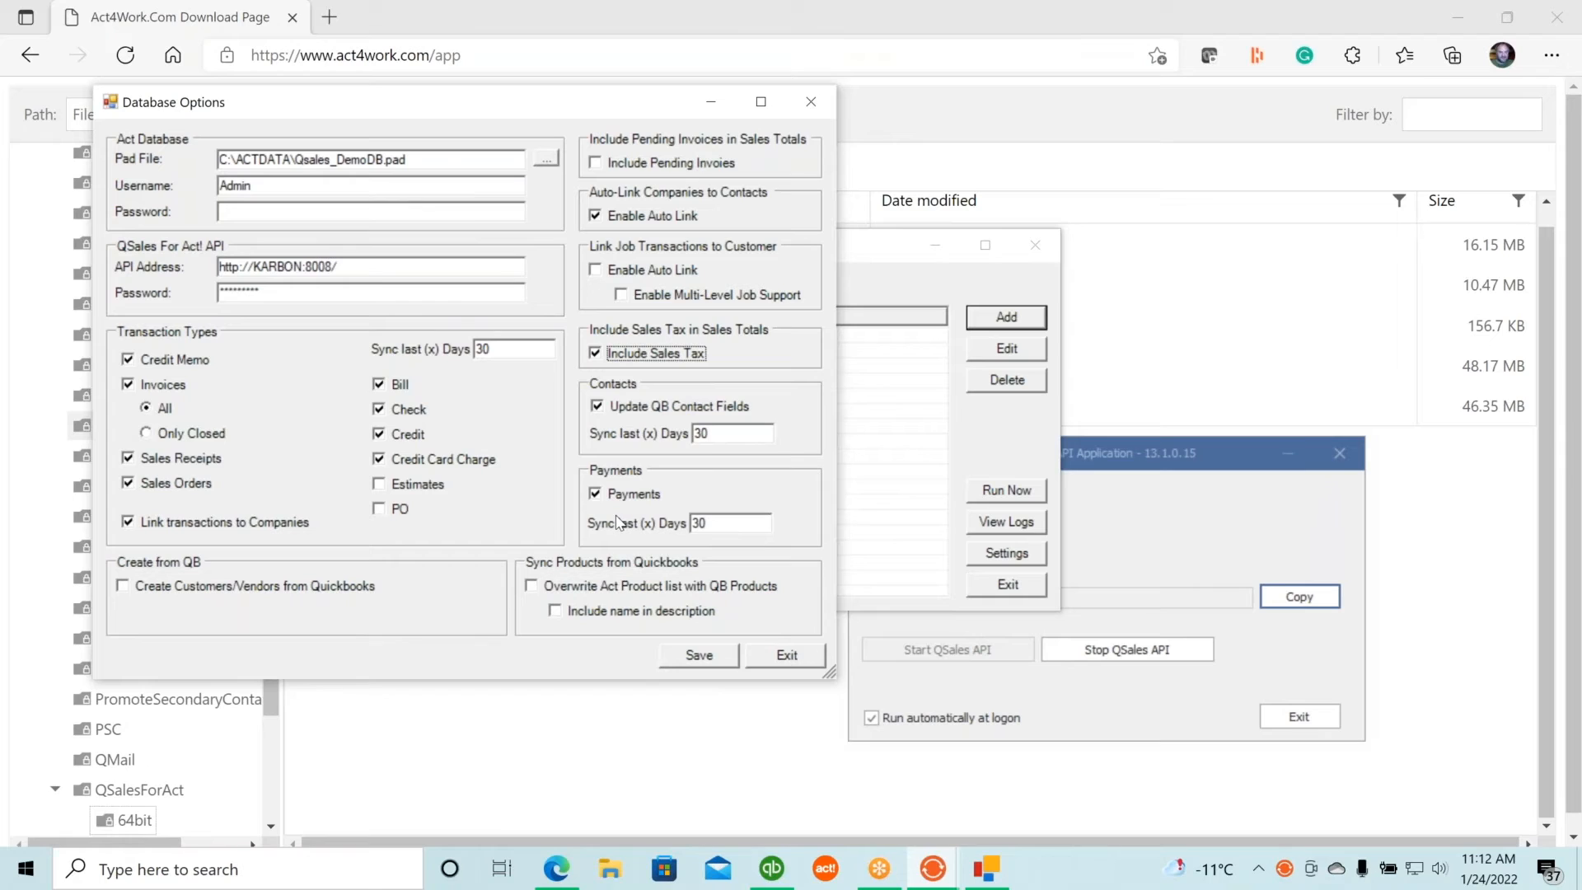
{"action": "left_click", "coordinate": [531, 587]}
{"action": "left_click", "coordinate": [555, 612]}
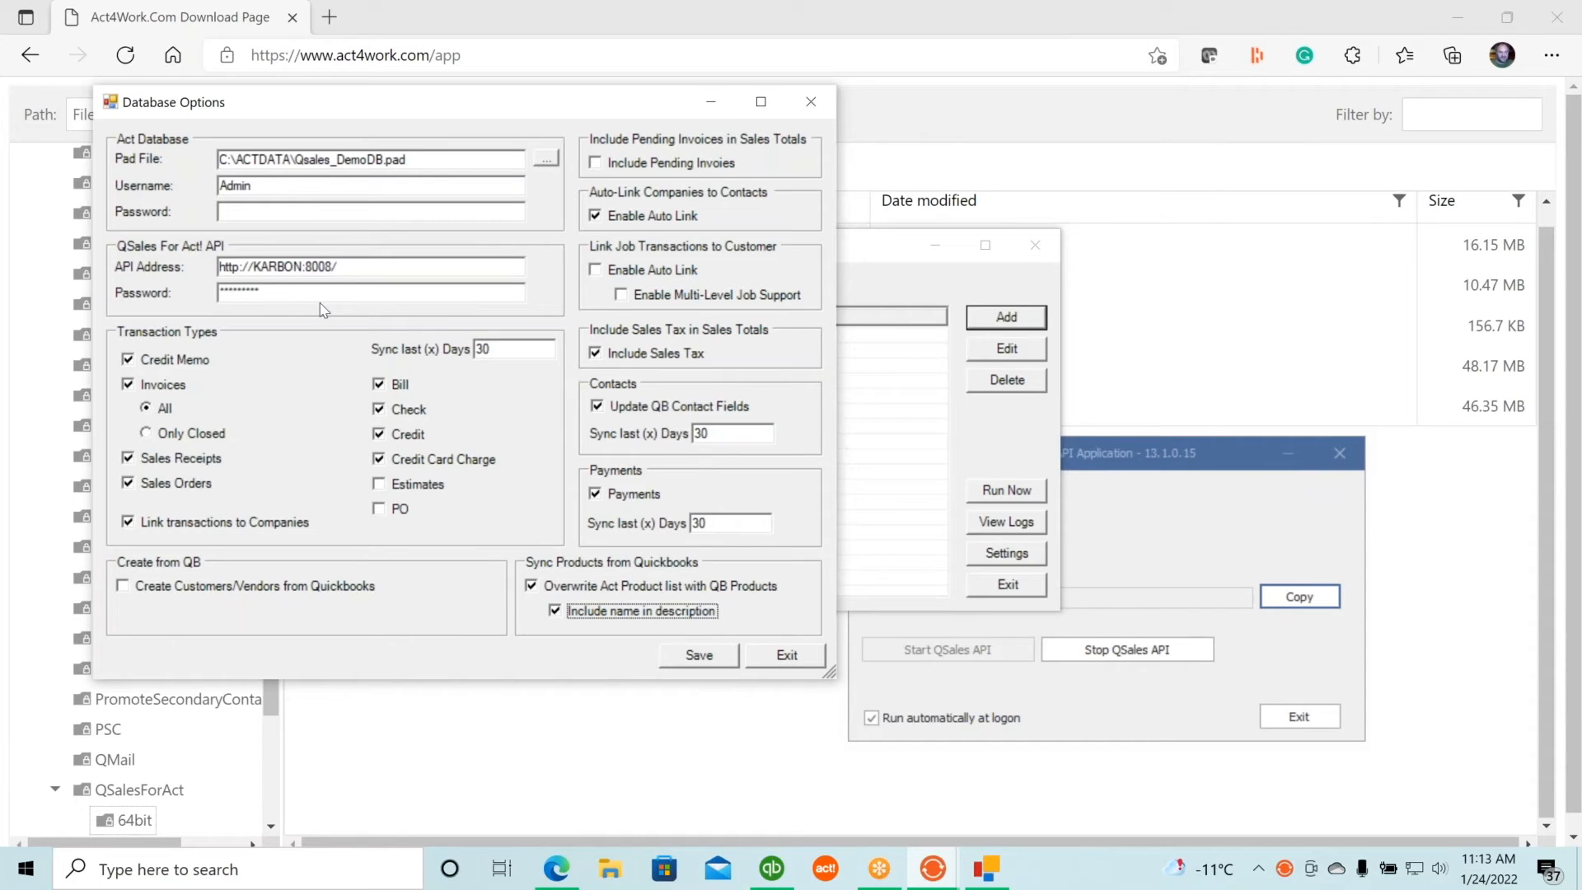
Save the Qsales_DemoDB.pad database options and exit to the configuration list.
{"action": "left_click", "coordinate": [713, 661]}
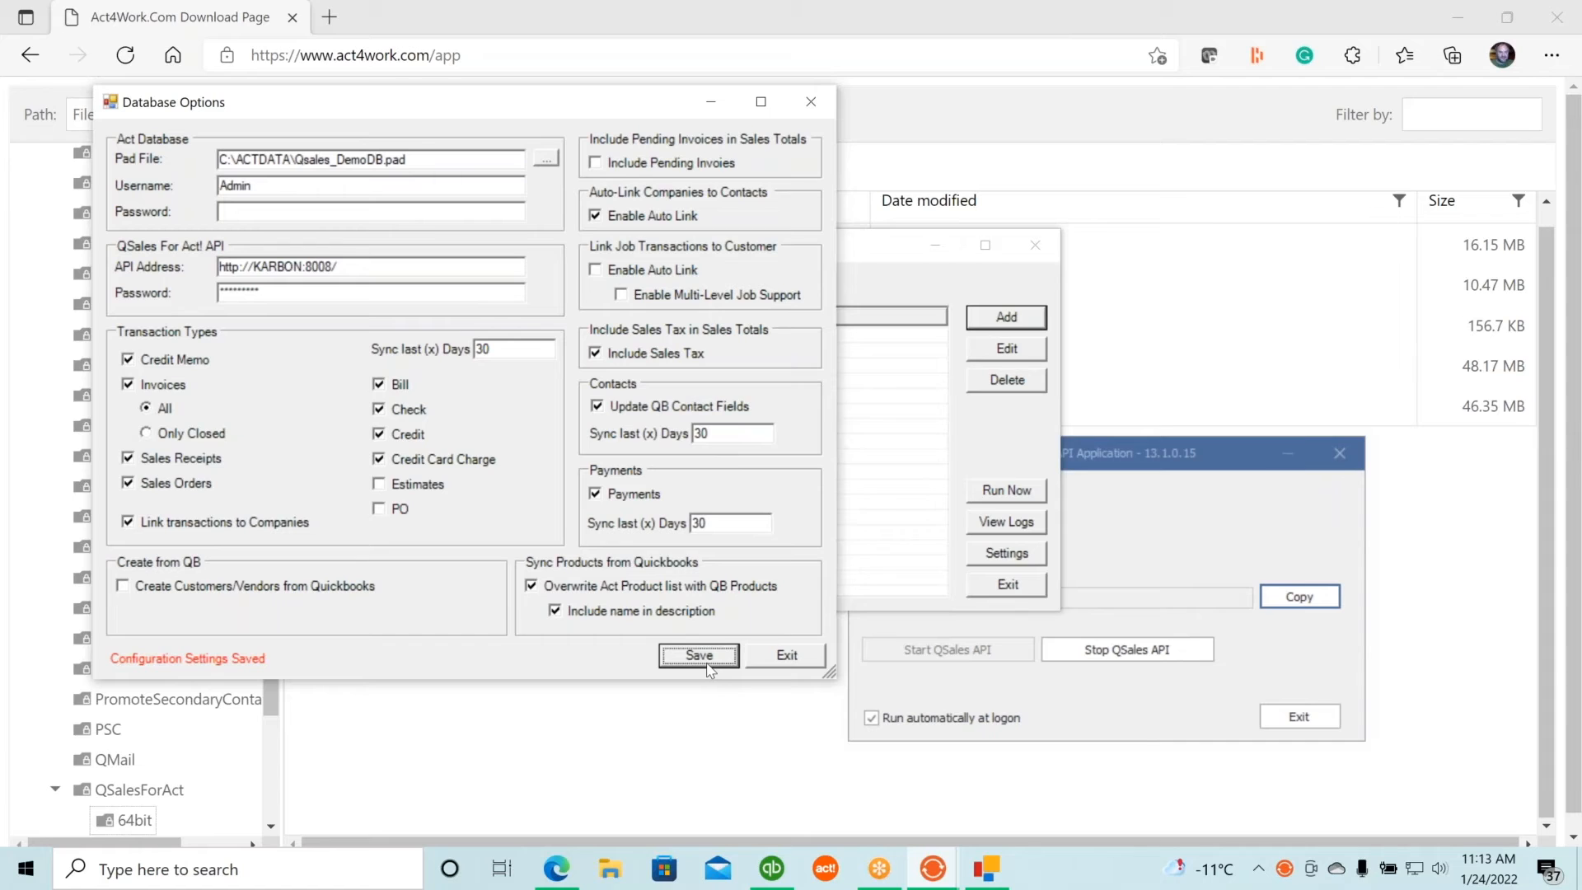
{"action": "left_click", "coordinate": [785, 659]}
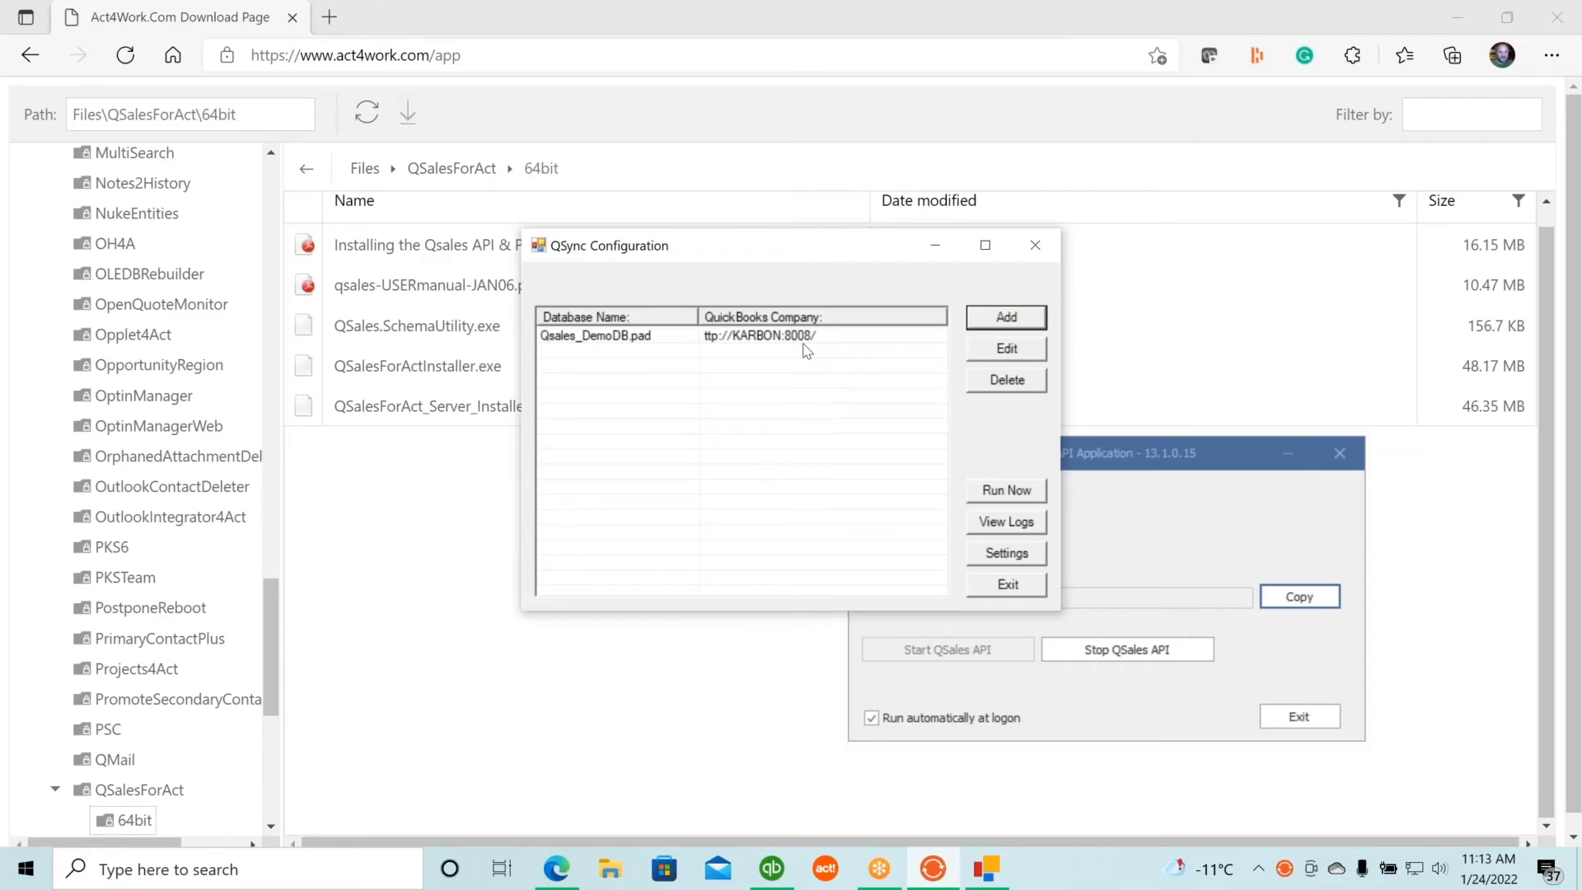
Change the sync service start time in Settings from 5:00:00 PM to 7:00:00 PM.
{"action": "left_click", "coordinate": [1006, 555]}
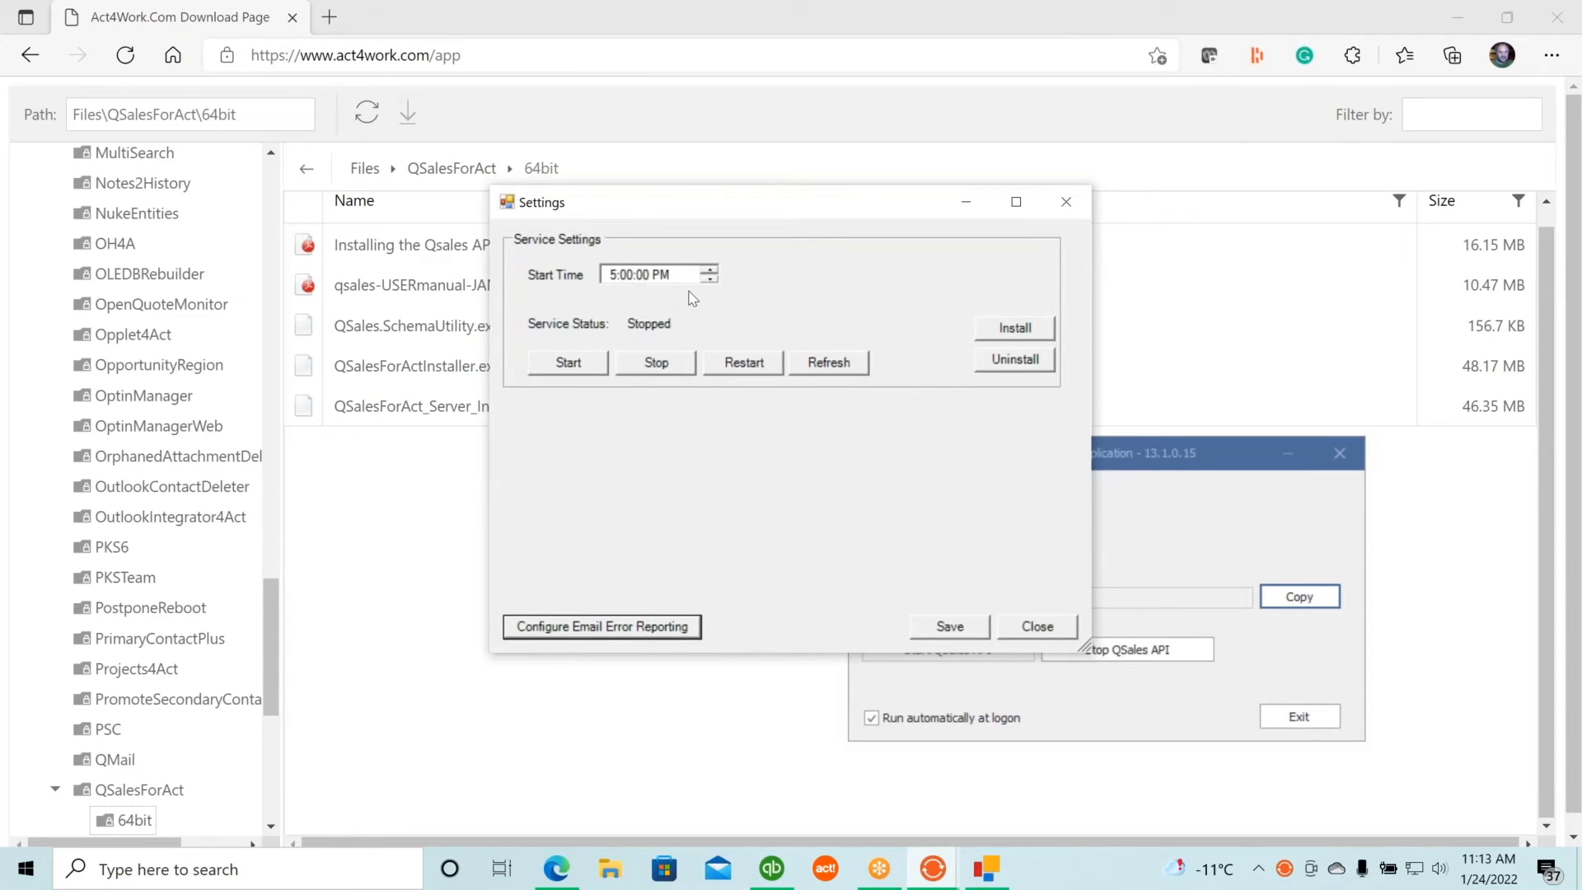
{"action": "left_click", "coordinate": [614, 280]}
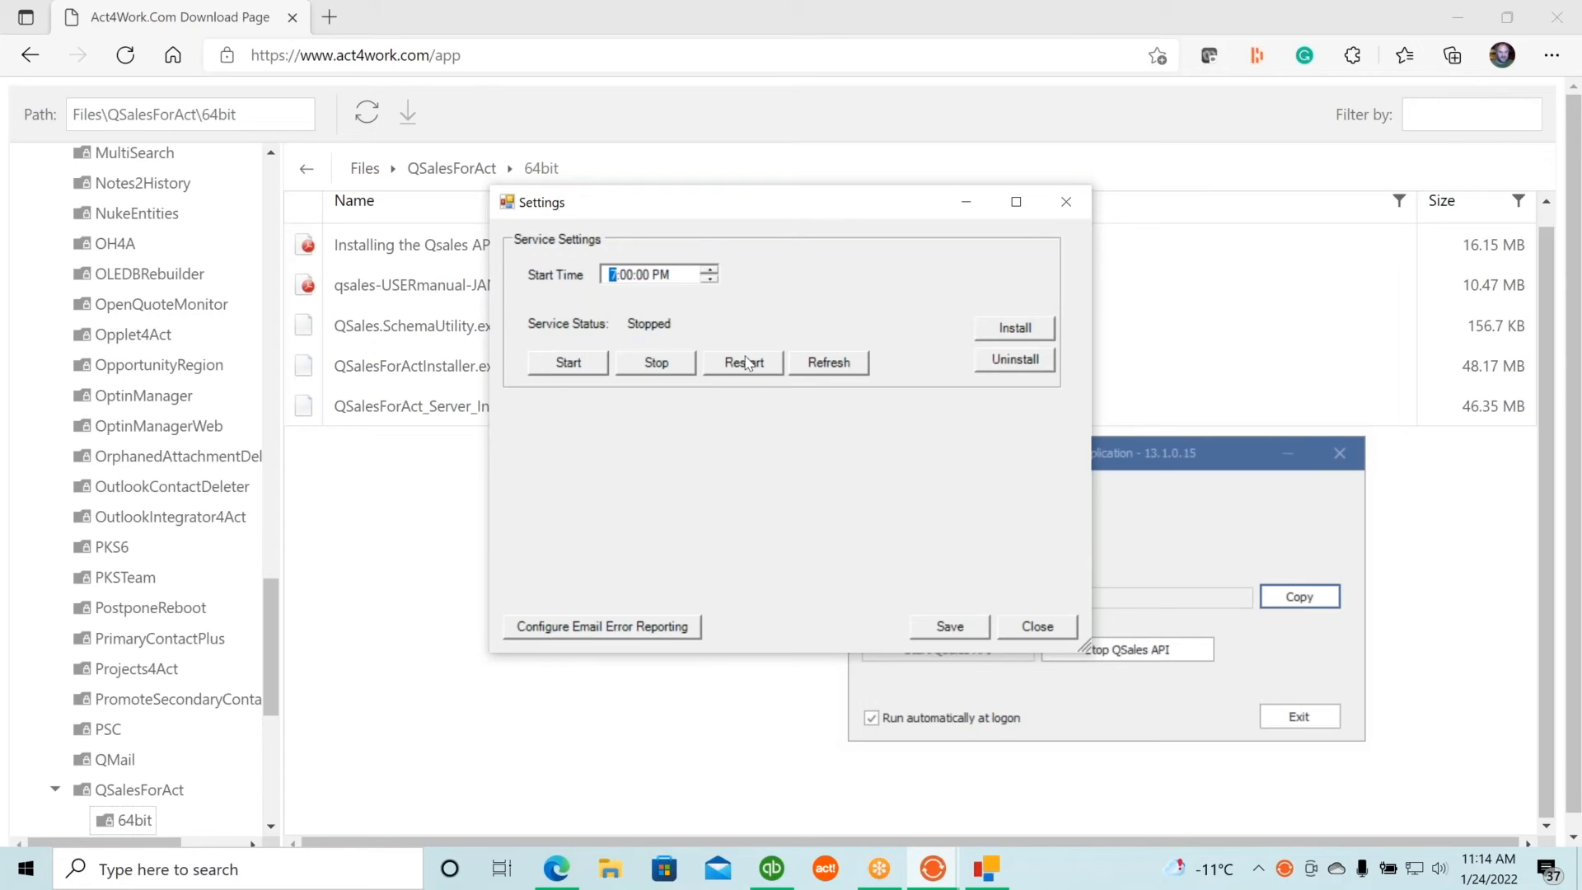
Start the QSync service and confirm, so its status shows Running.
{"action": "left_click", "coordinate": [568, 366]}
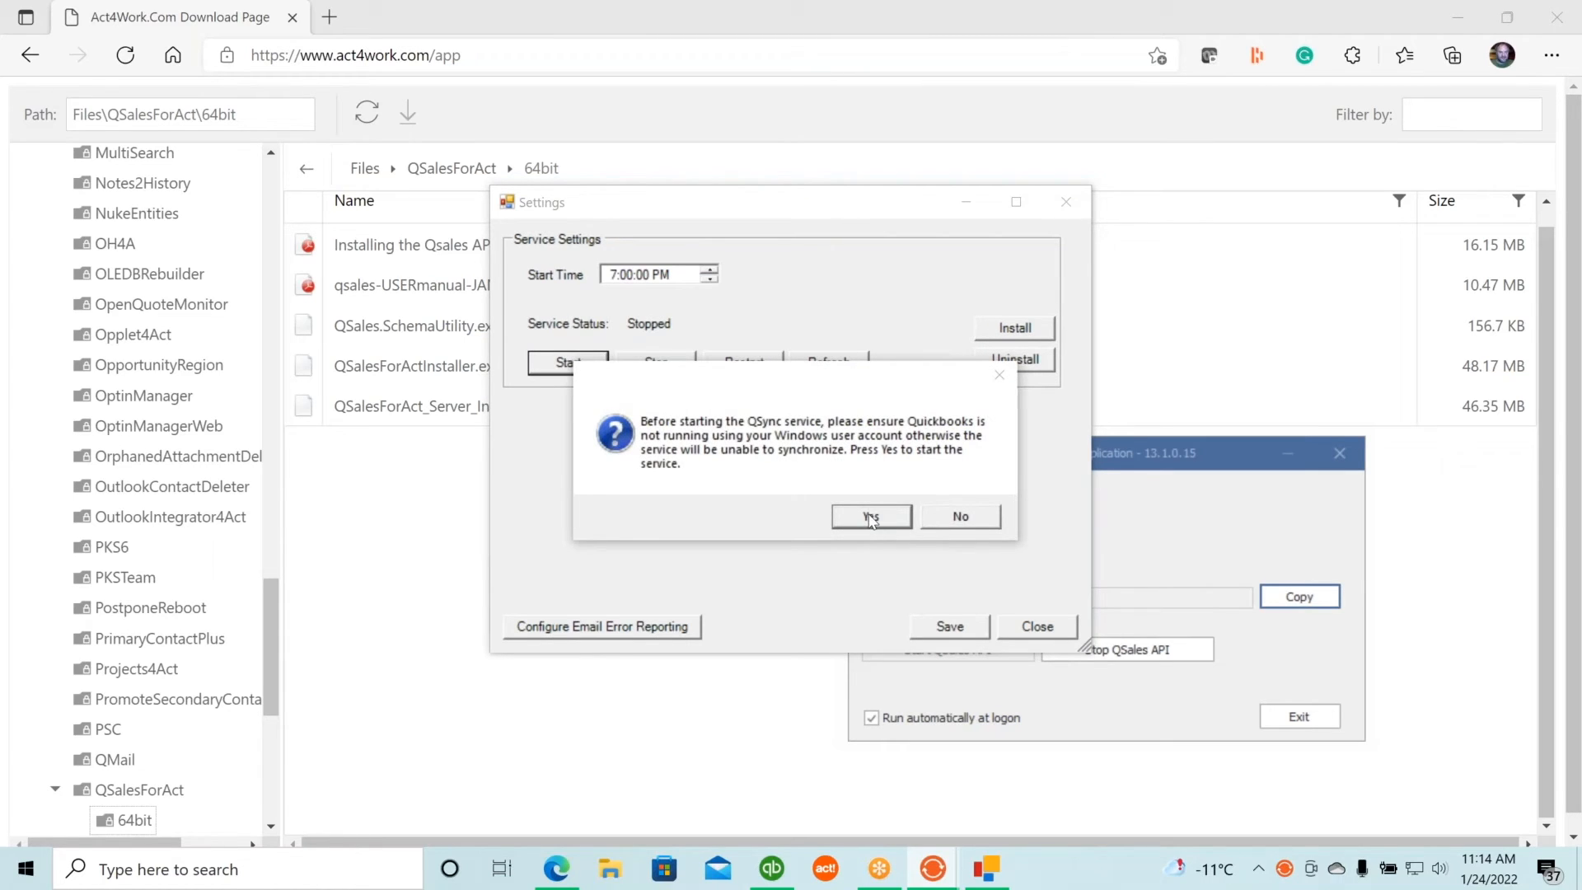
{"action": "mouse_move", "coordinate": [779, 872]}
{"action": "left_click", "coordinate": [872, 517]}
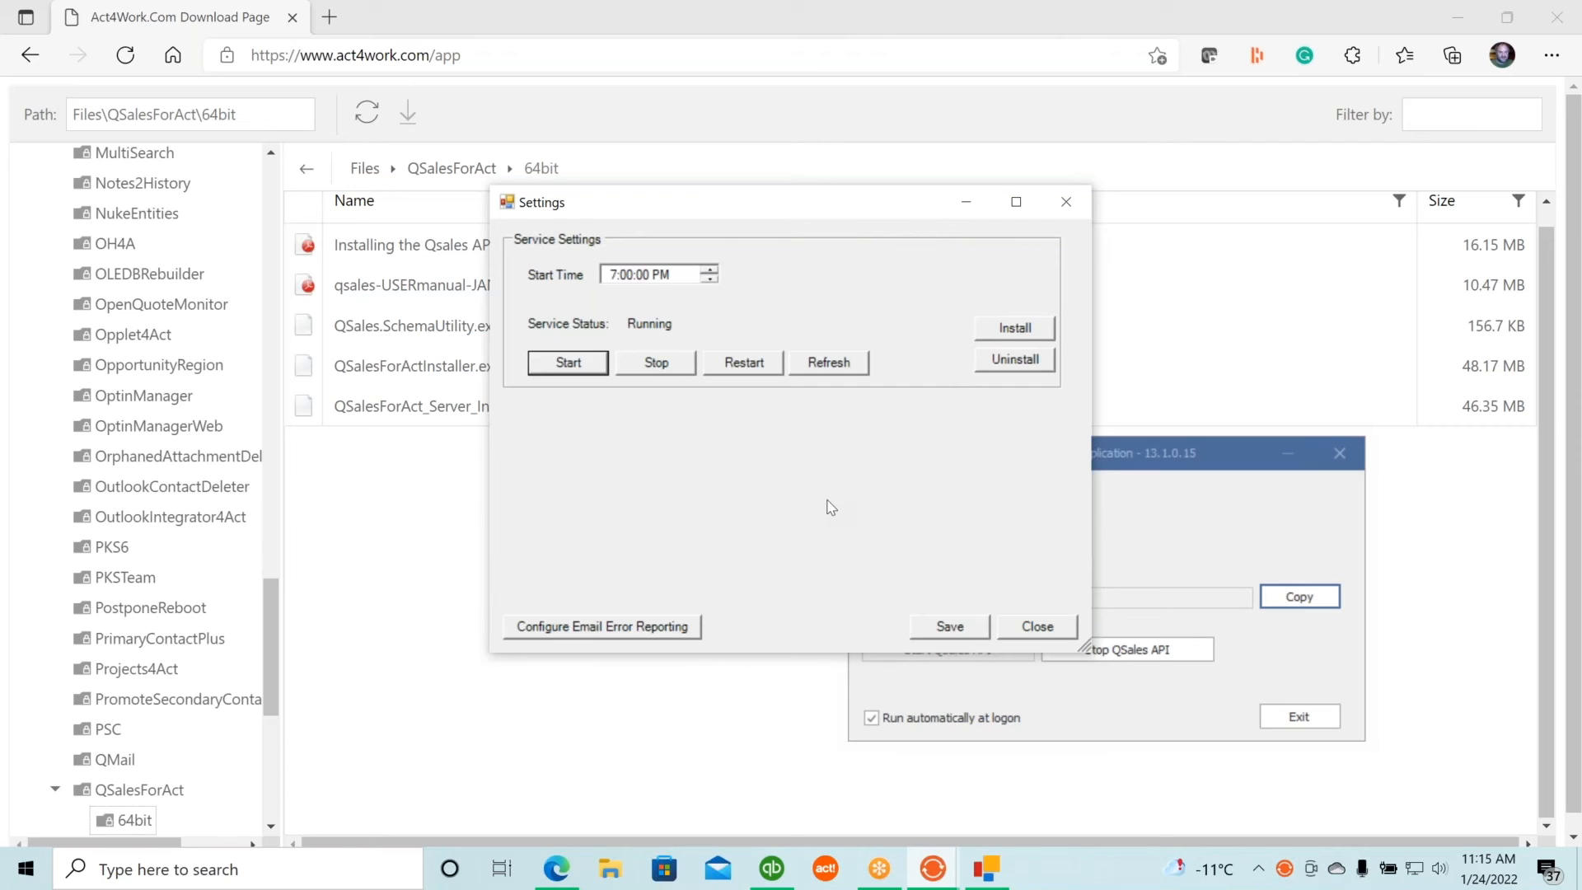
Accept the SSL email error reporting settings and save the service settings.
{"action": "left_click", "coordinate": [601, 628]}
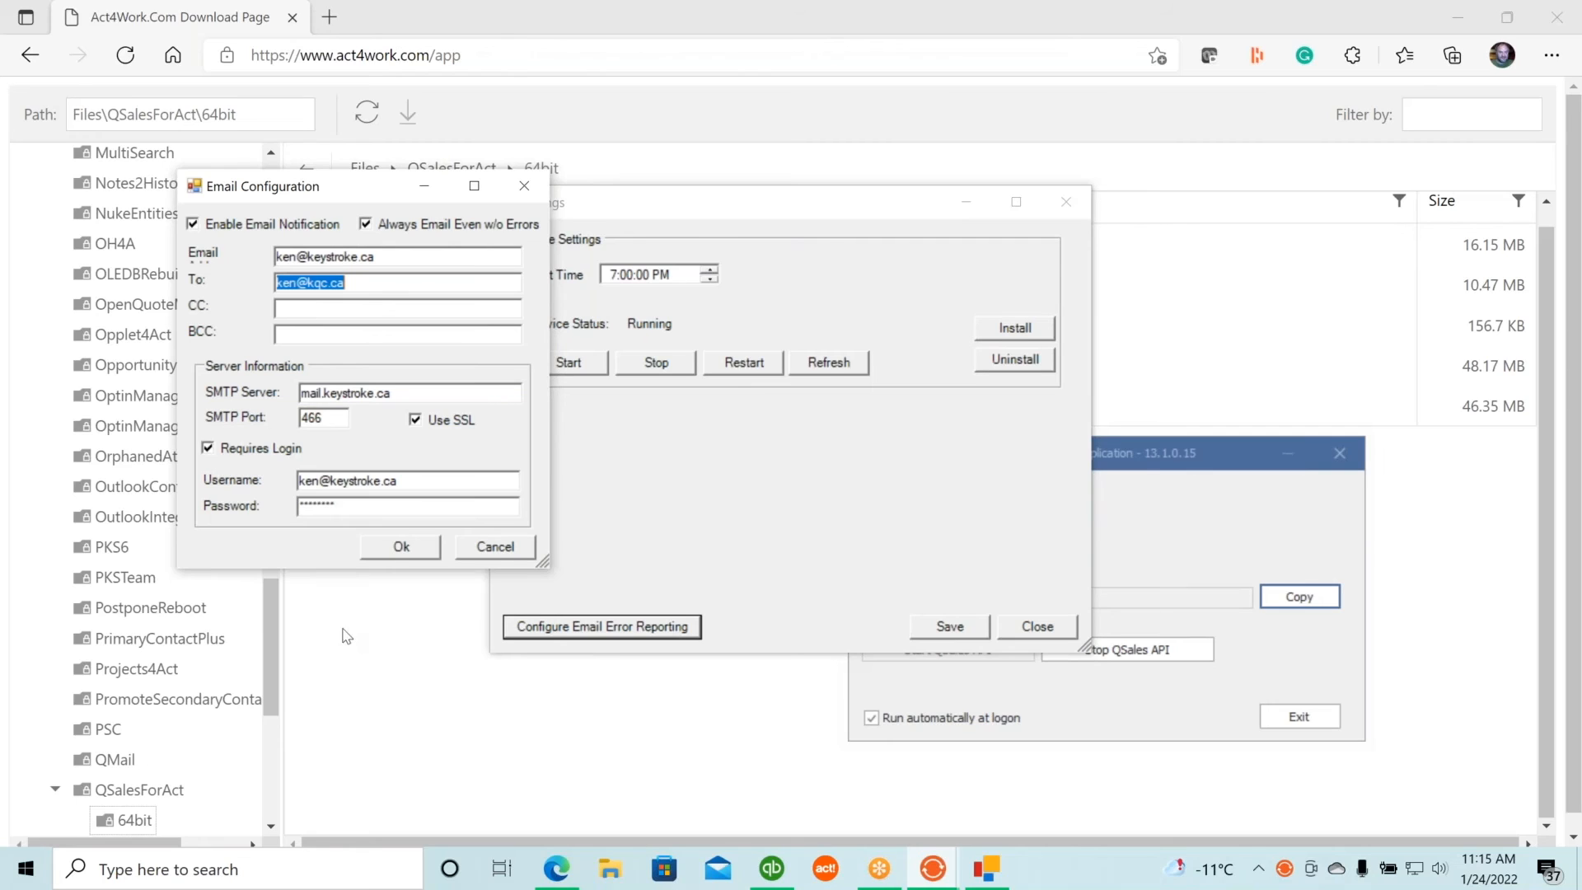
{"action": "left_click", "coordinate": [402, 548]}
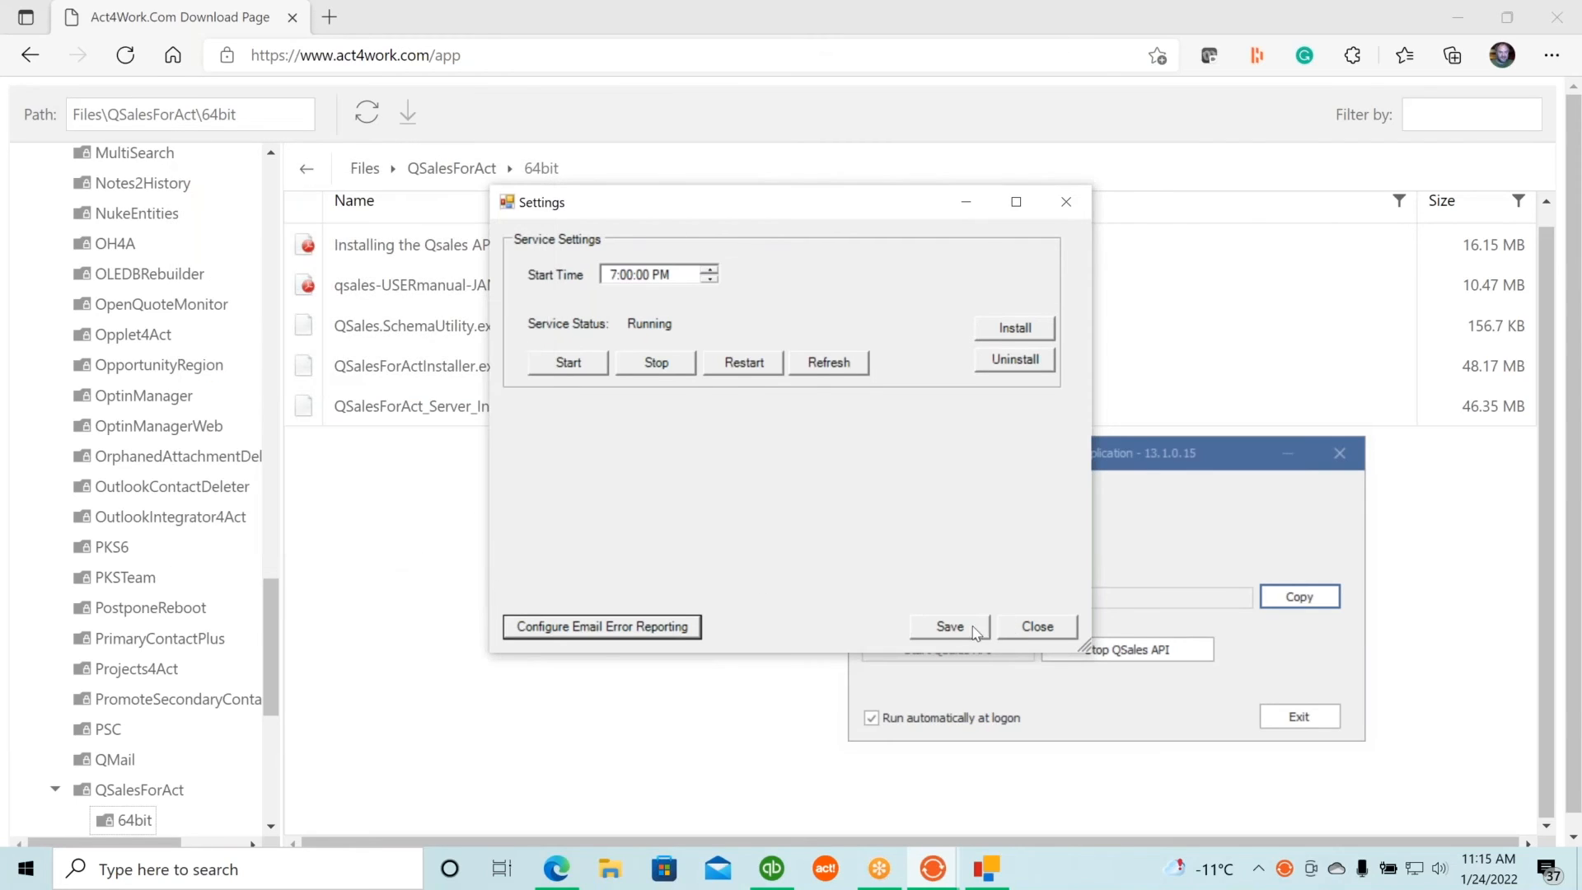
{"action": "left_click", "coordinate": [939, 630]}
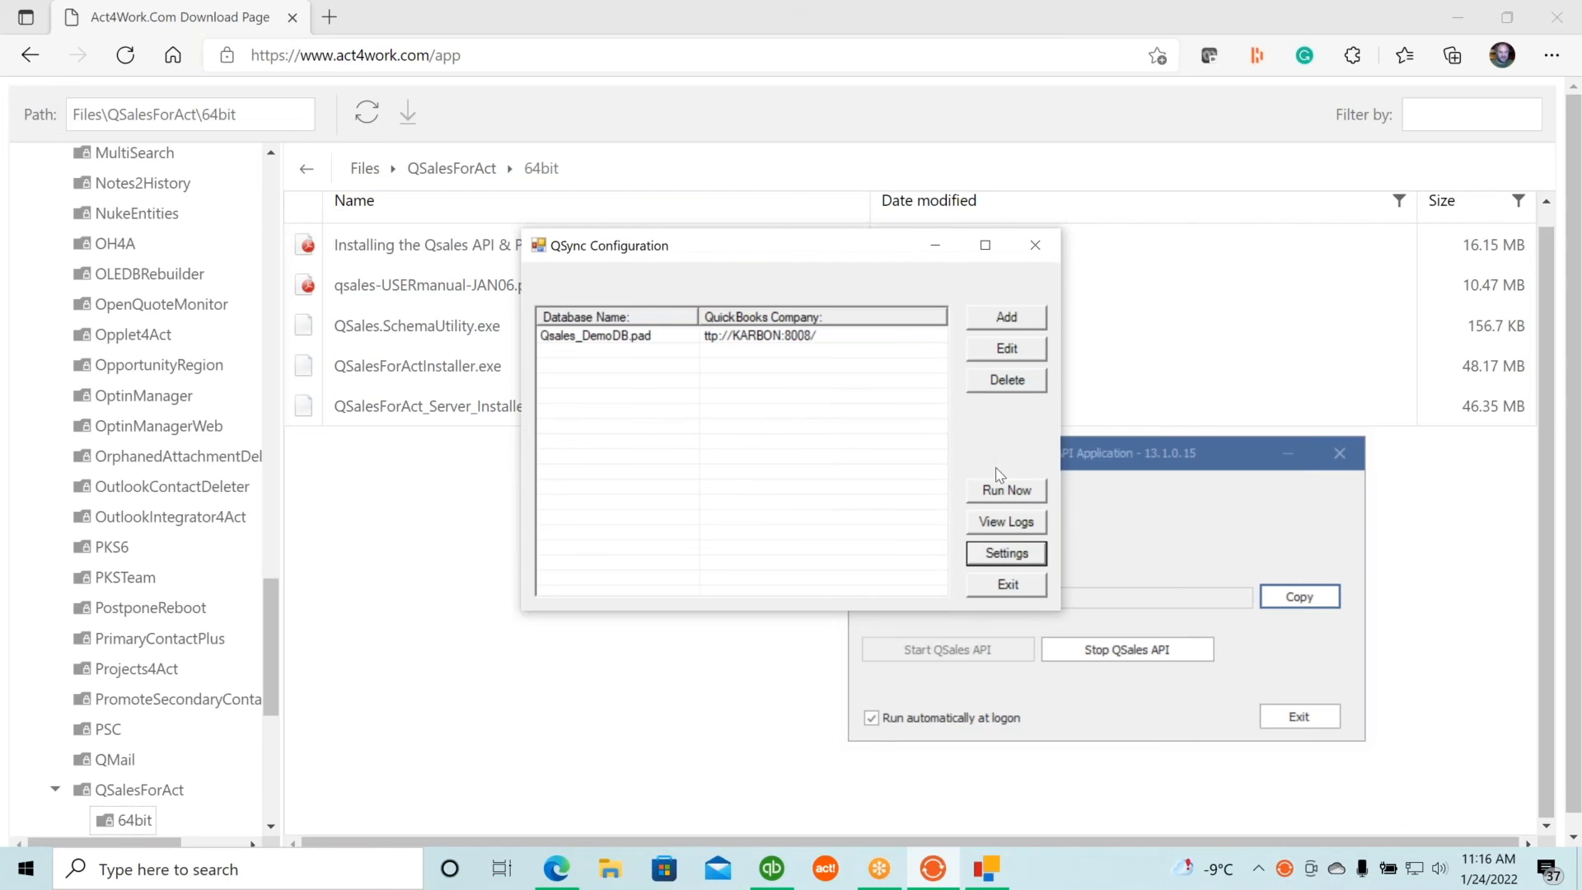
{"action": "left_click", "coordinate": [1020, 525]}
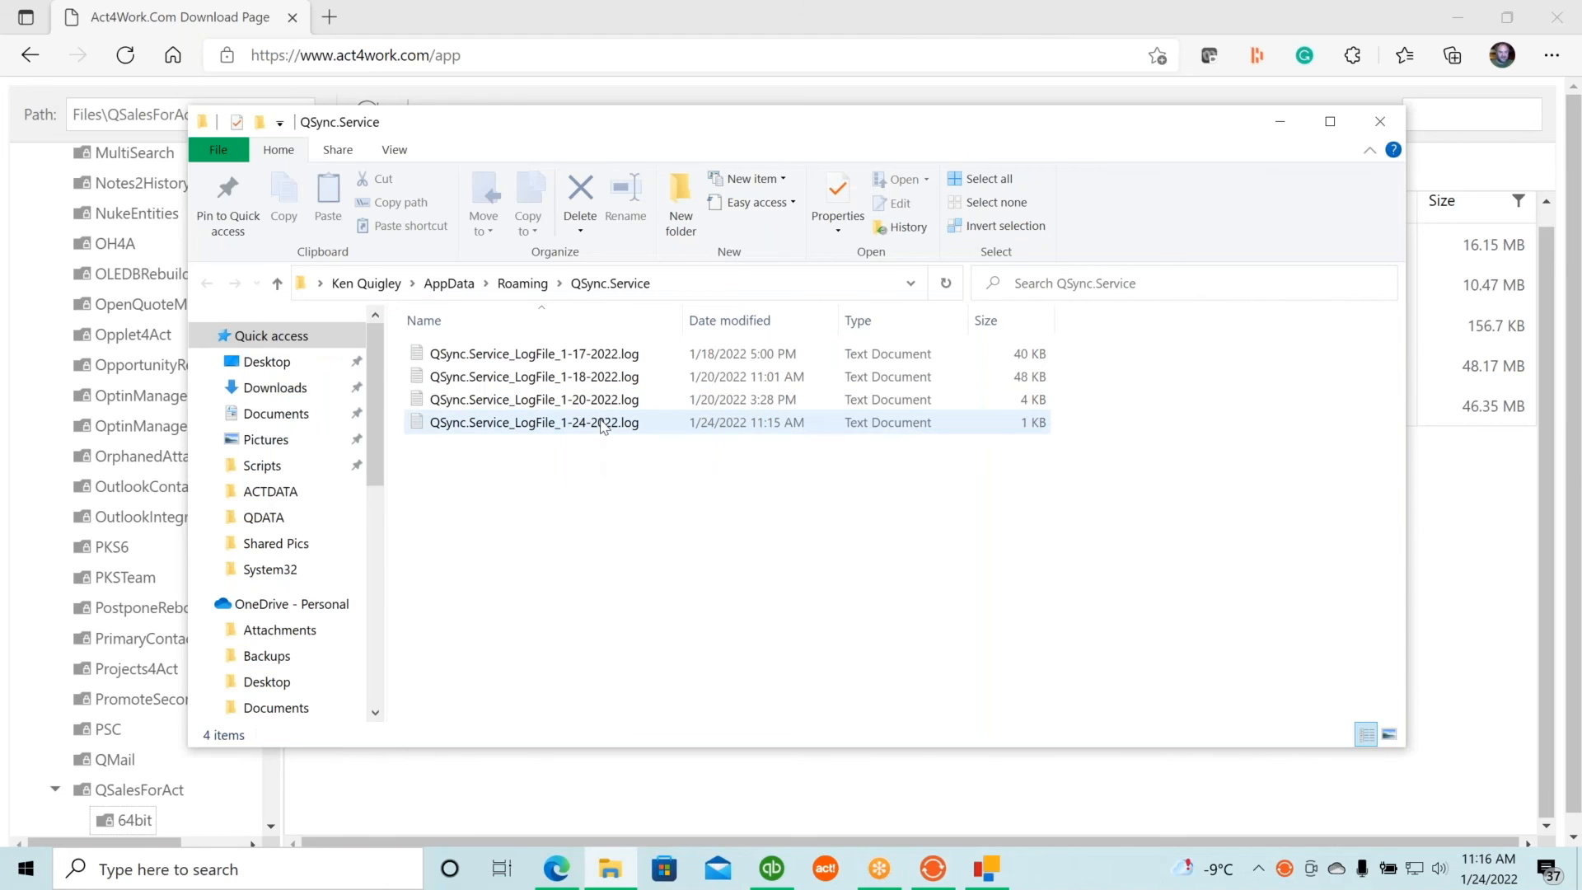
{"action": "double_click", "coordinate": [601, 424]}
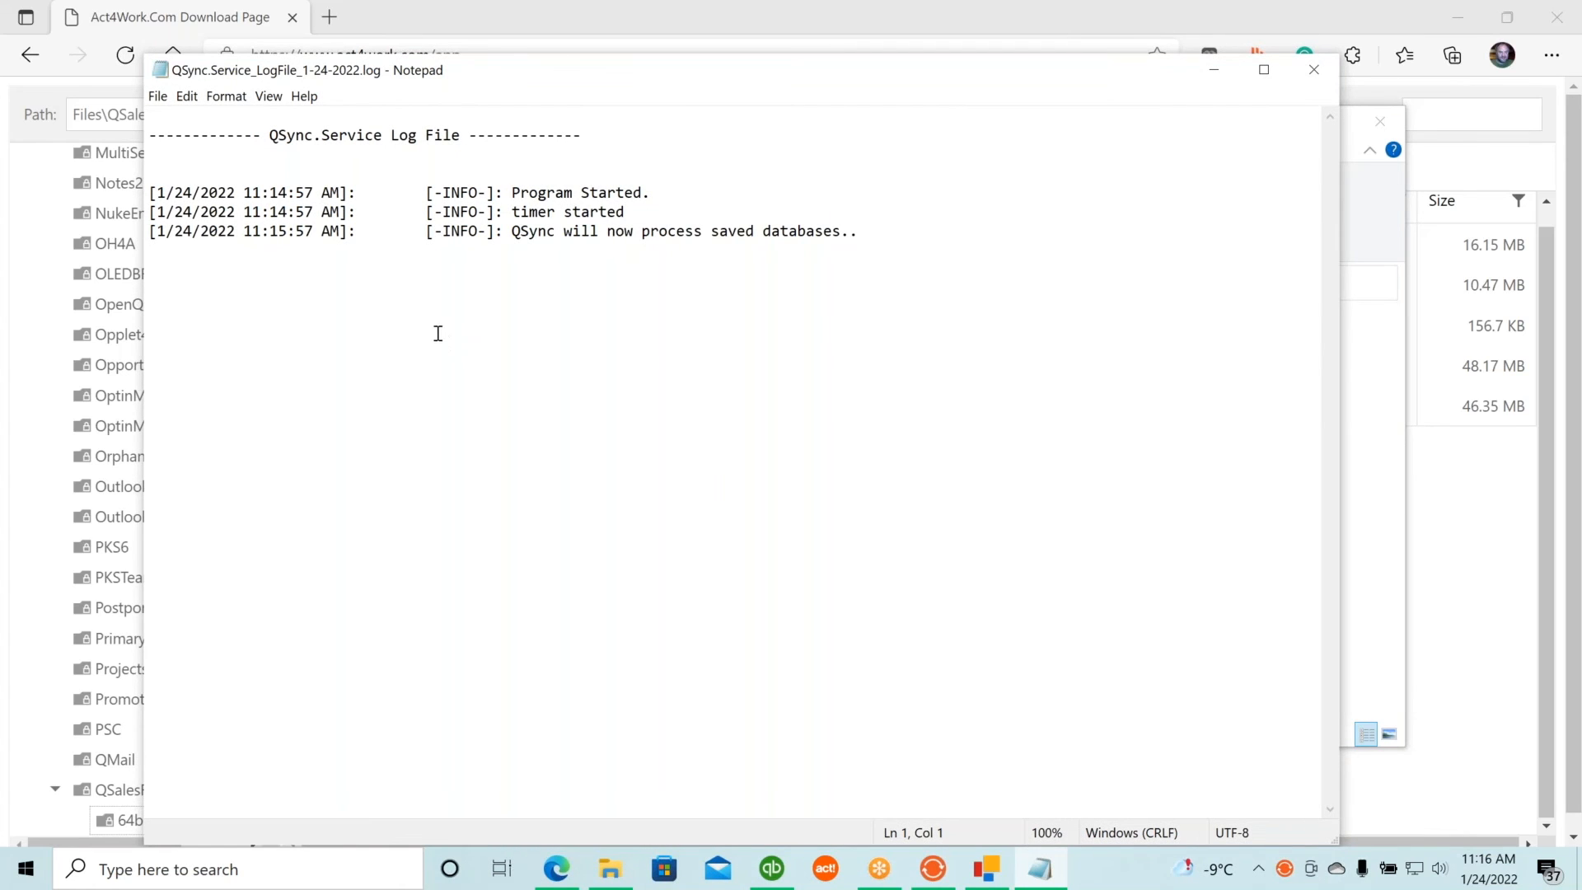
{"action": "left_click", "coordinate": [1314, 70]}
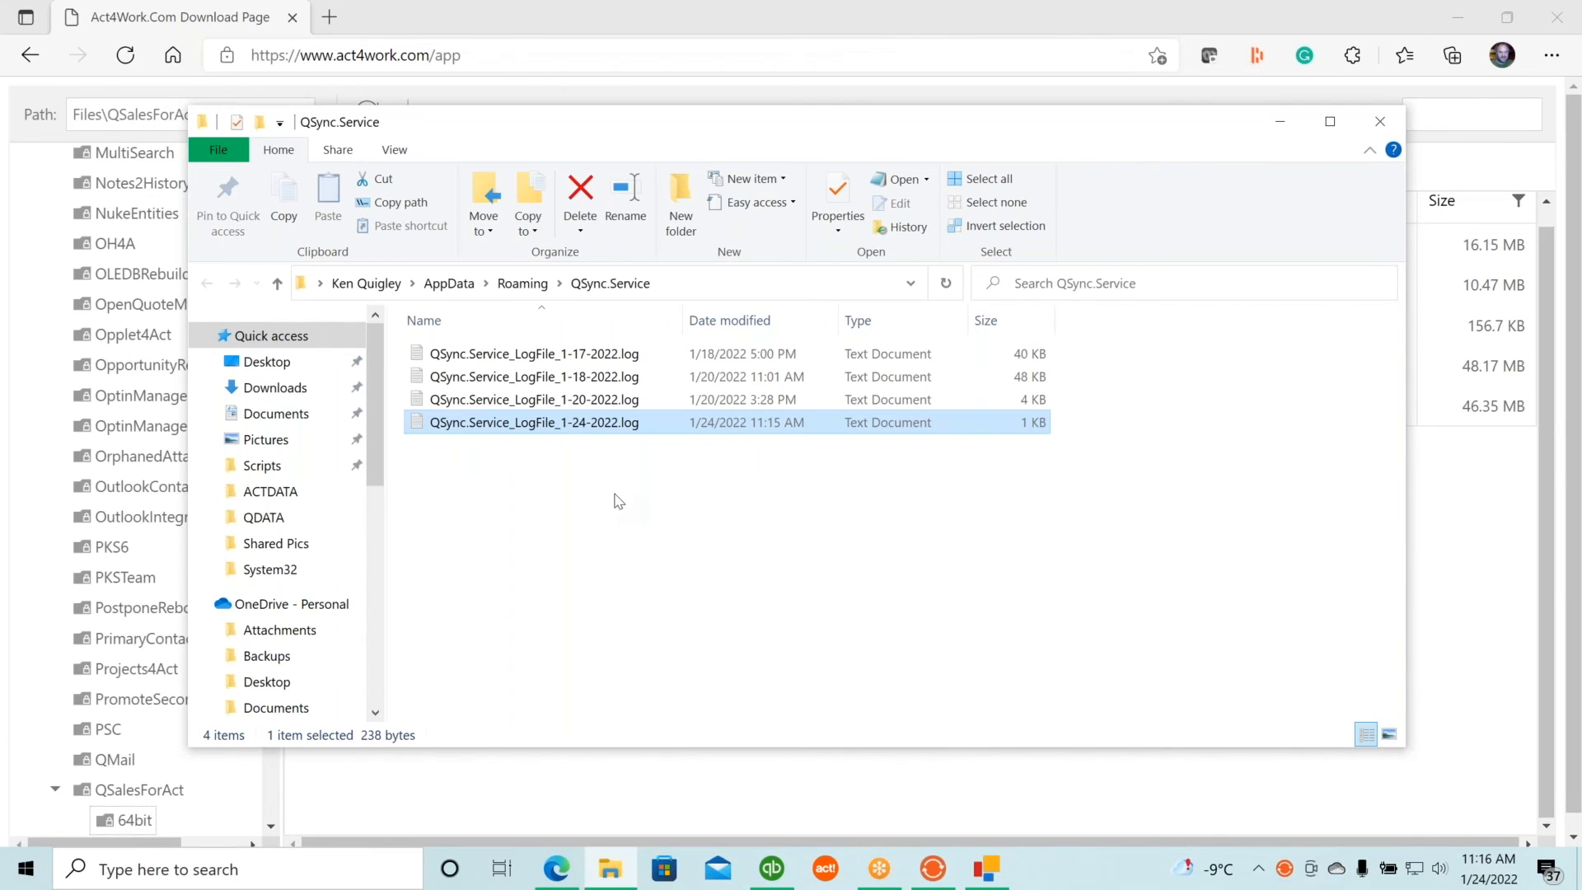
{"action": "left_click", "coordinate": [1375, 125]}
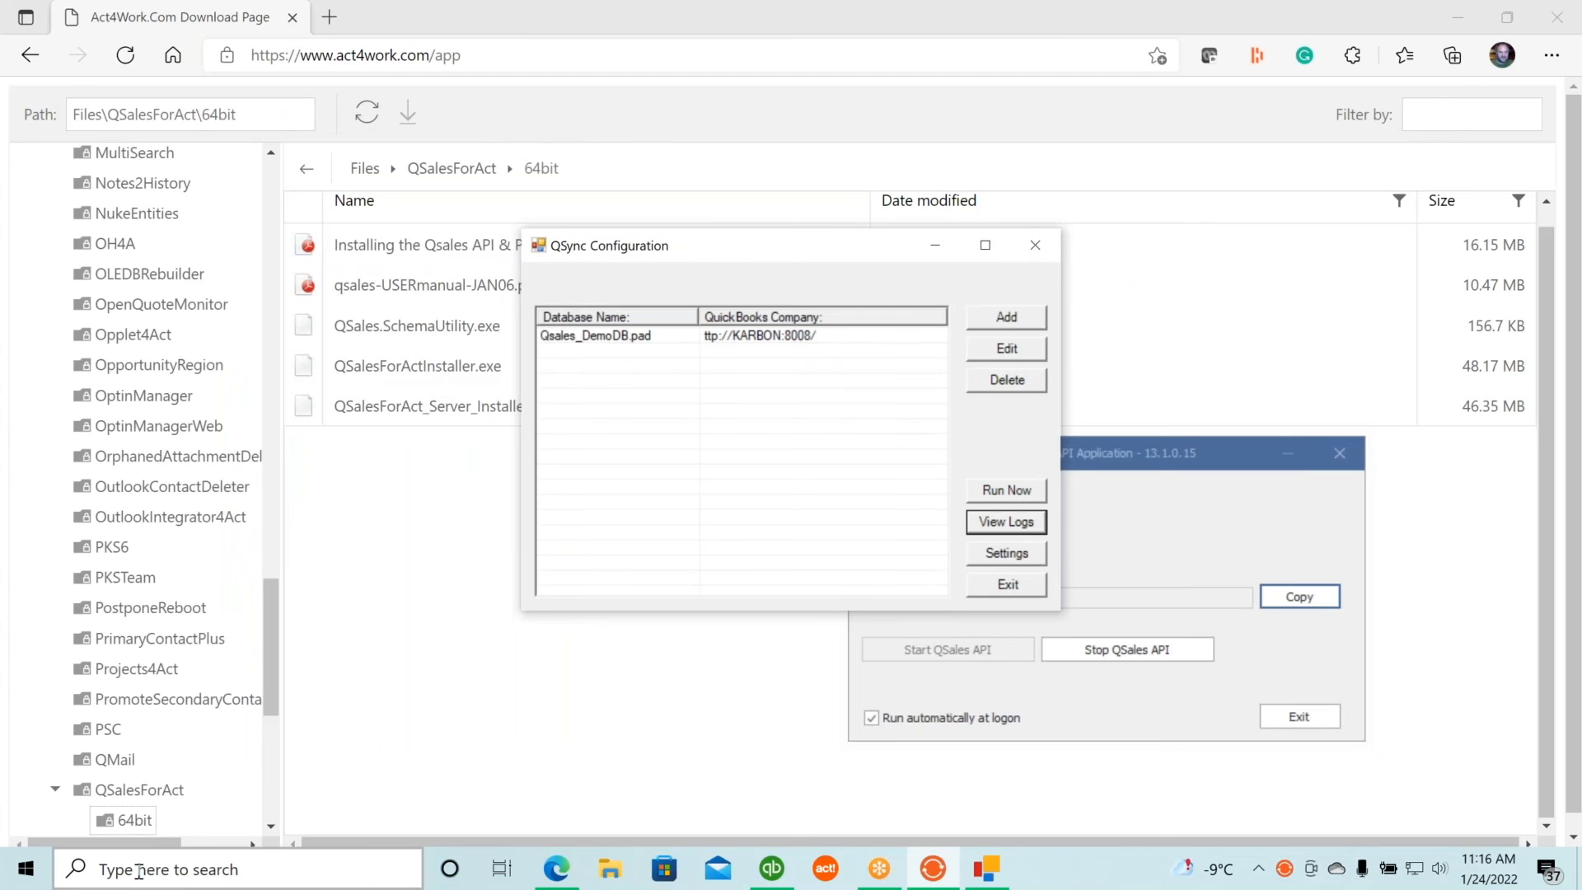
{"action": "left_click", "coordinate": [185, 871]}
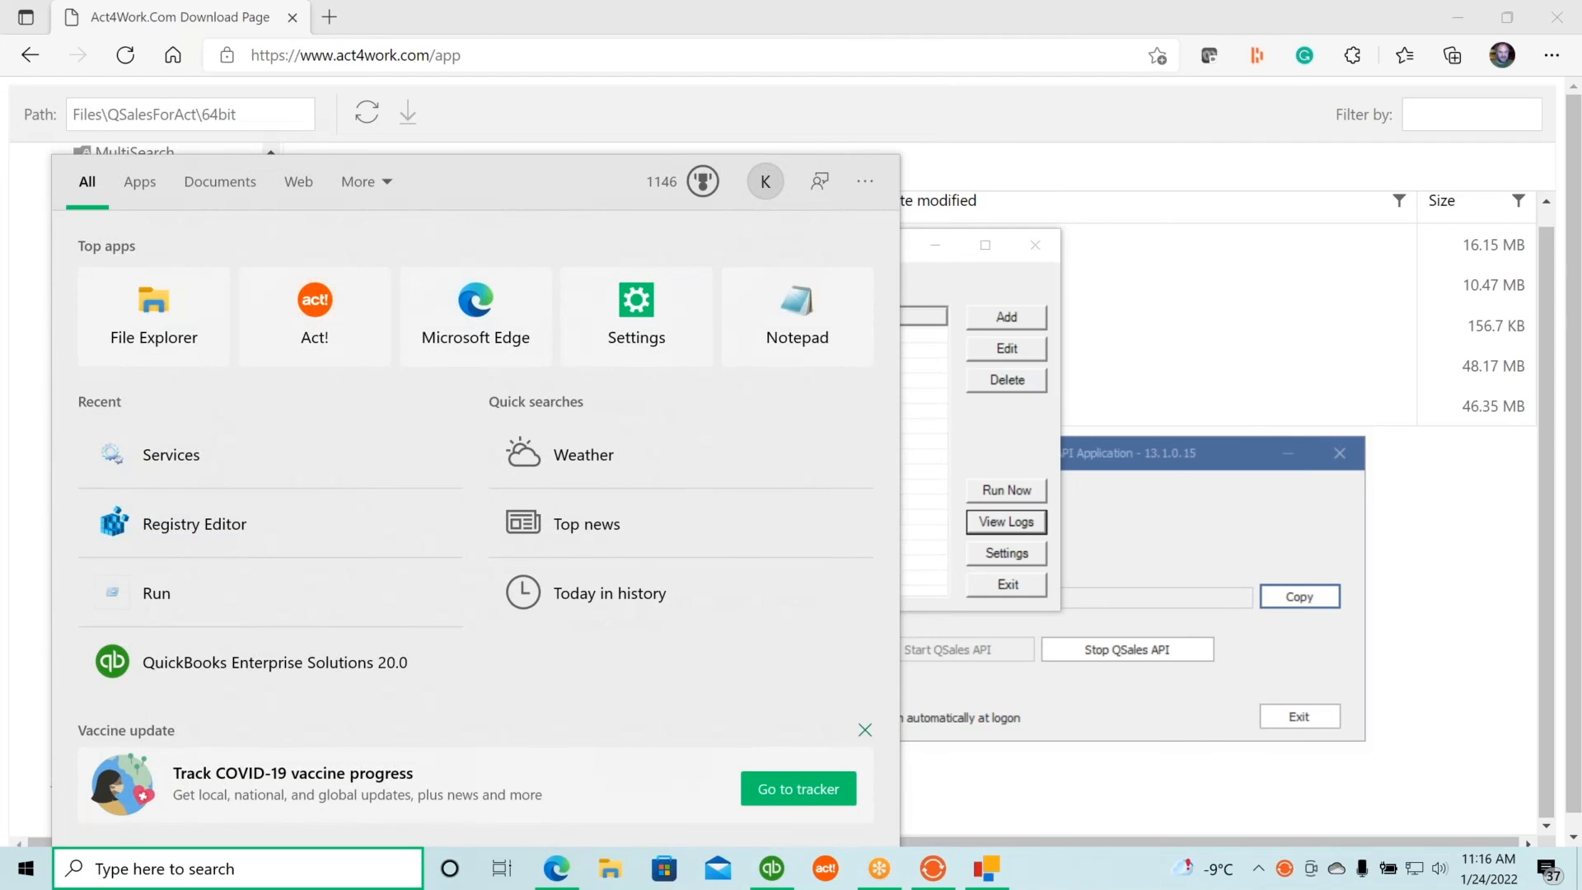
{"action": "key", "text": "super+r"}
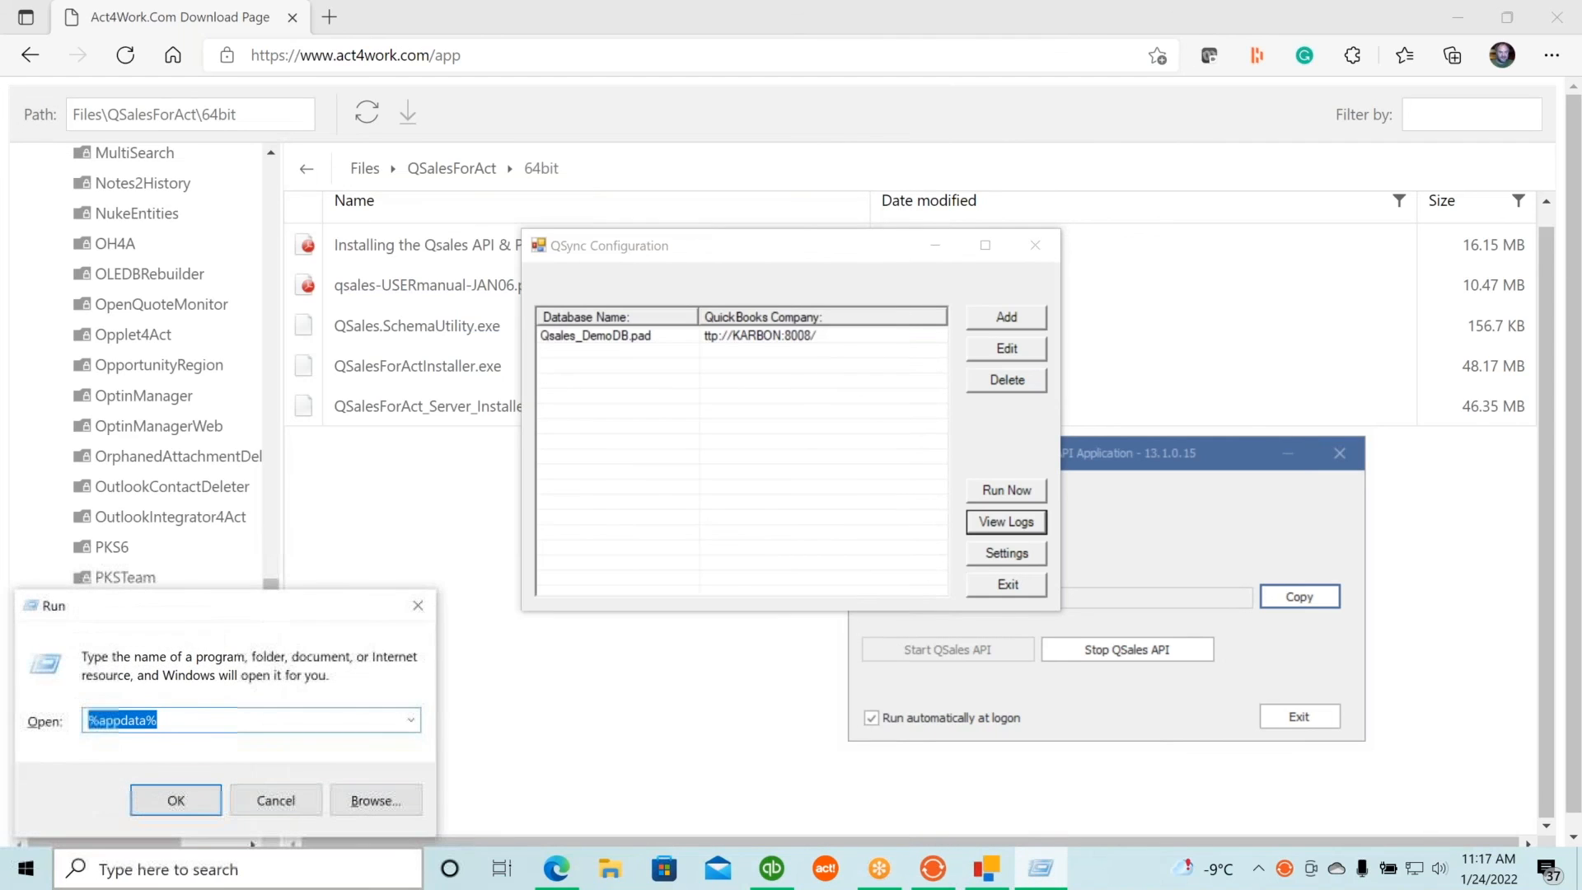
{"action": "type", "text": "servi"}
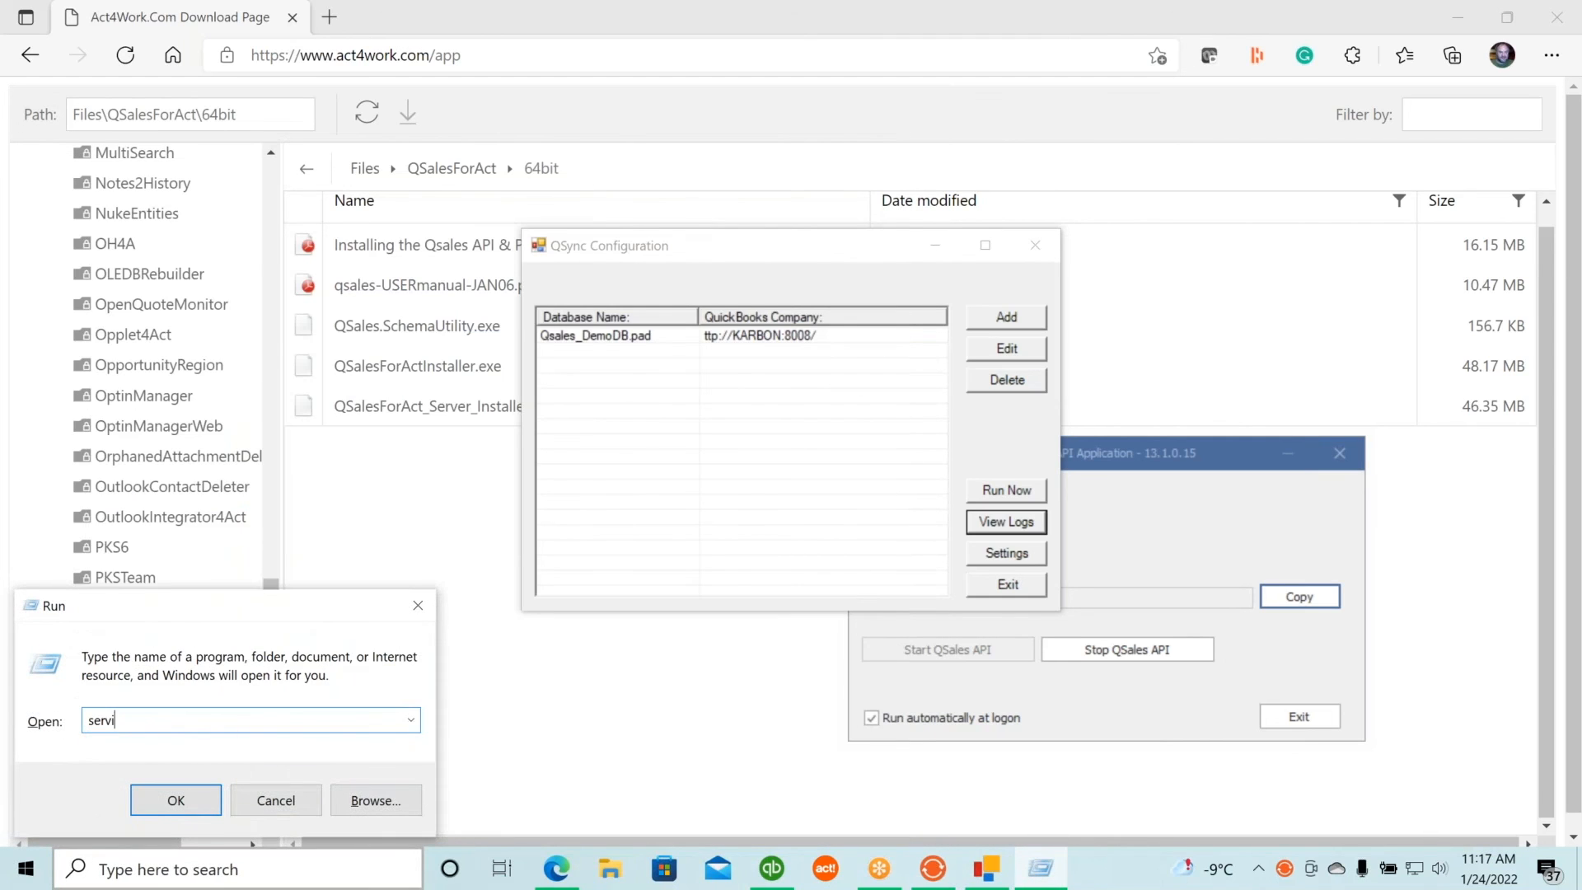
{"action": "type", "text": "ces.msc"}
{"action": "key", "text": "Return"}
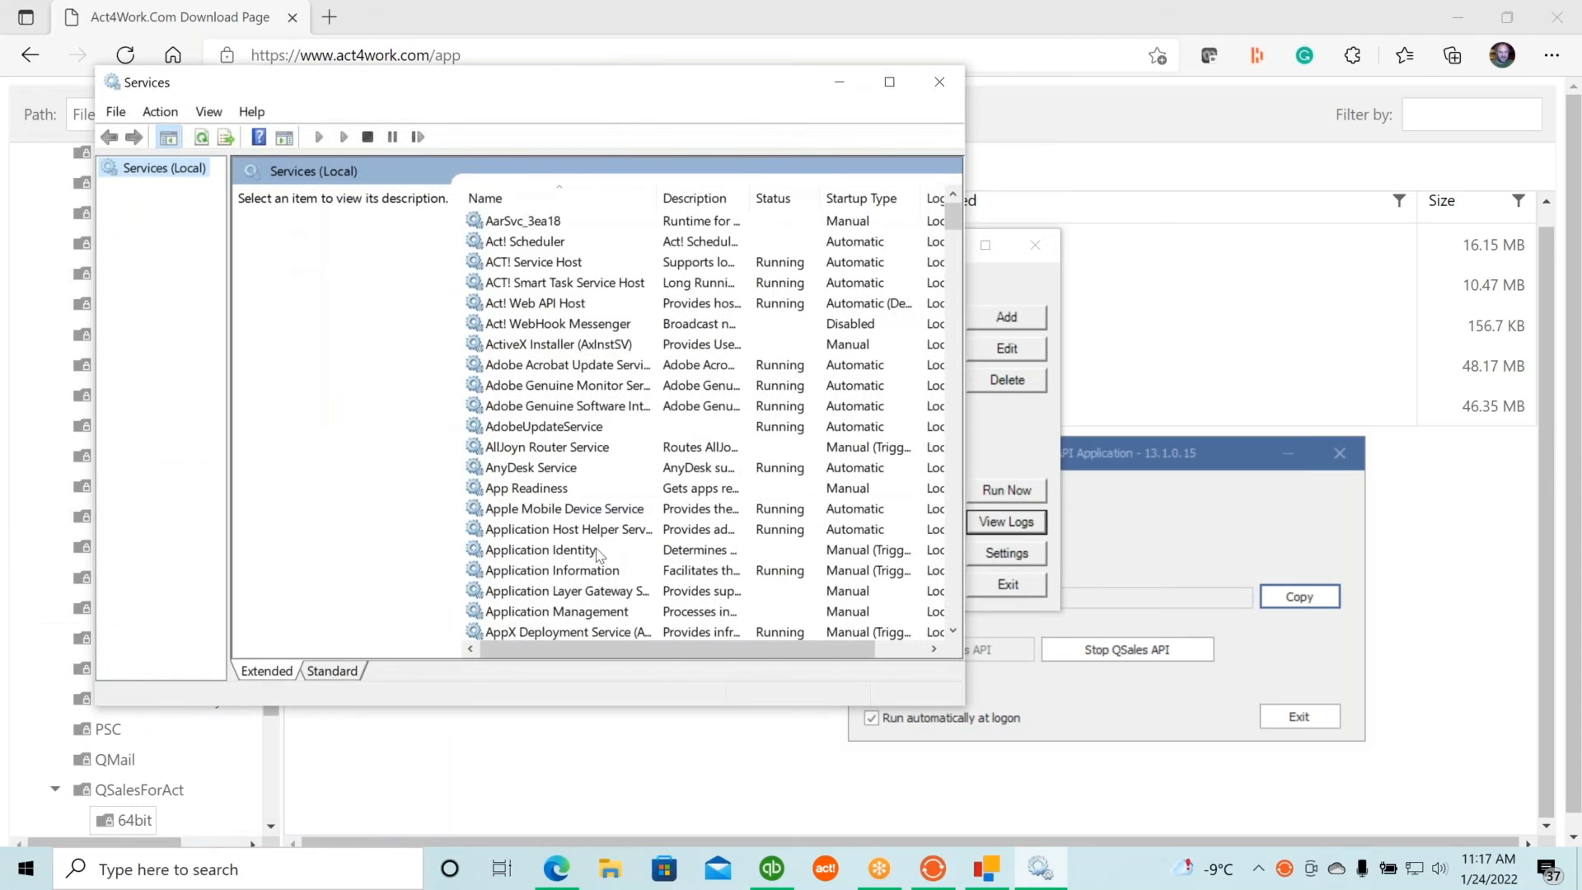
{"action": "left_click", "coordinate": [617, 506]}
{"action": "key", "text": "q"}
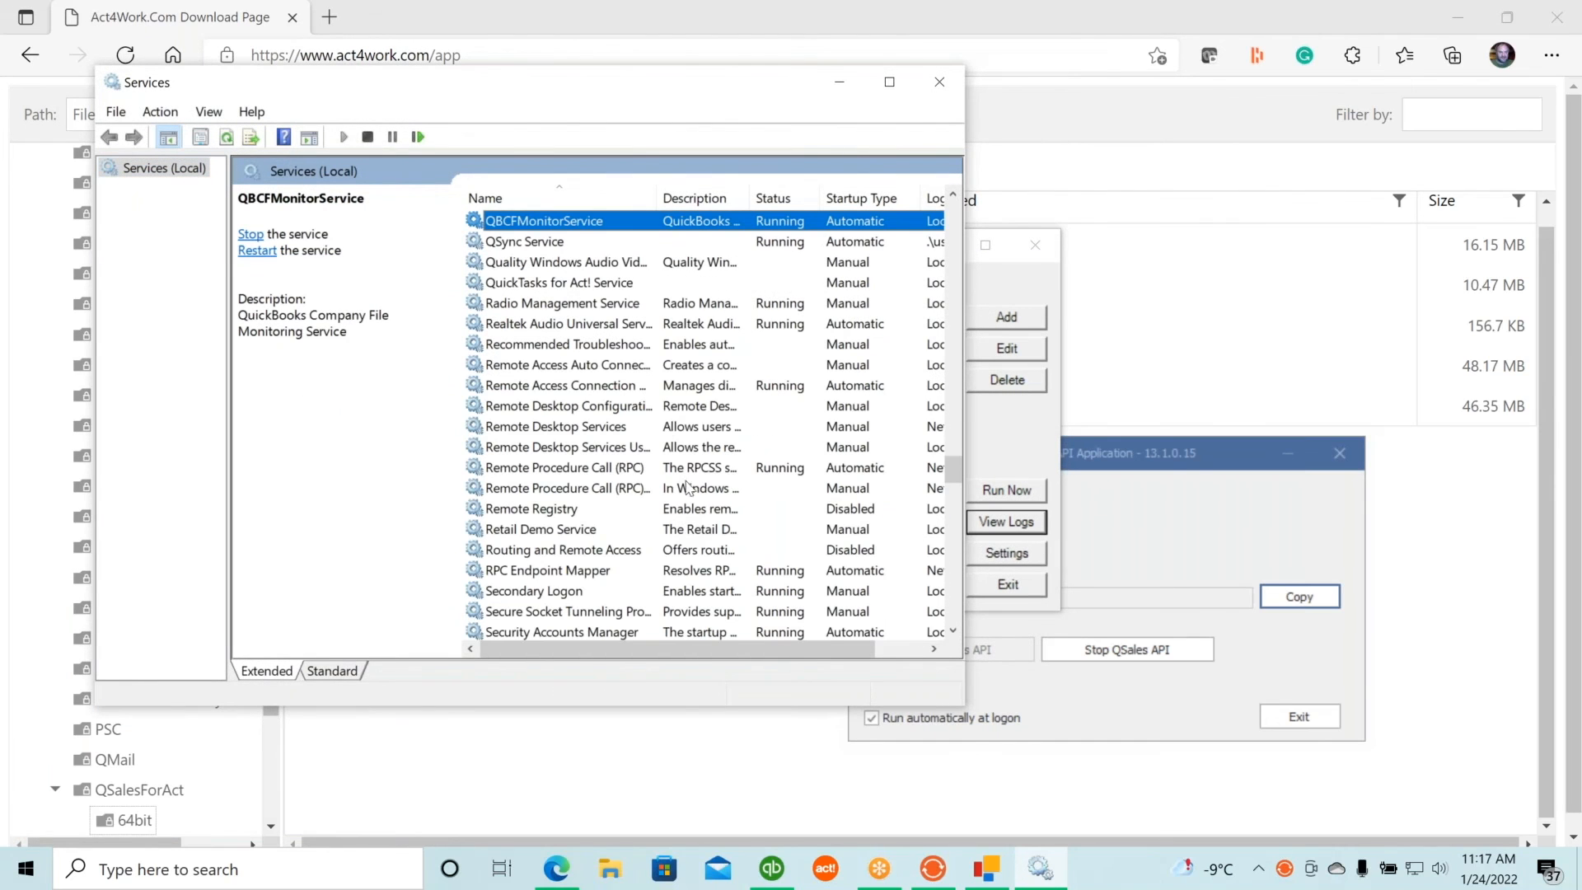
{"action": "left_click", "coordinate": [505, 241]}
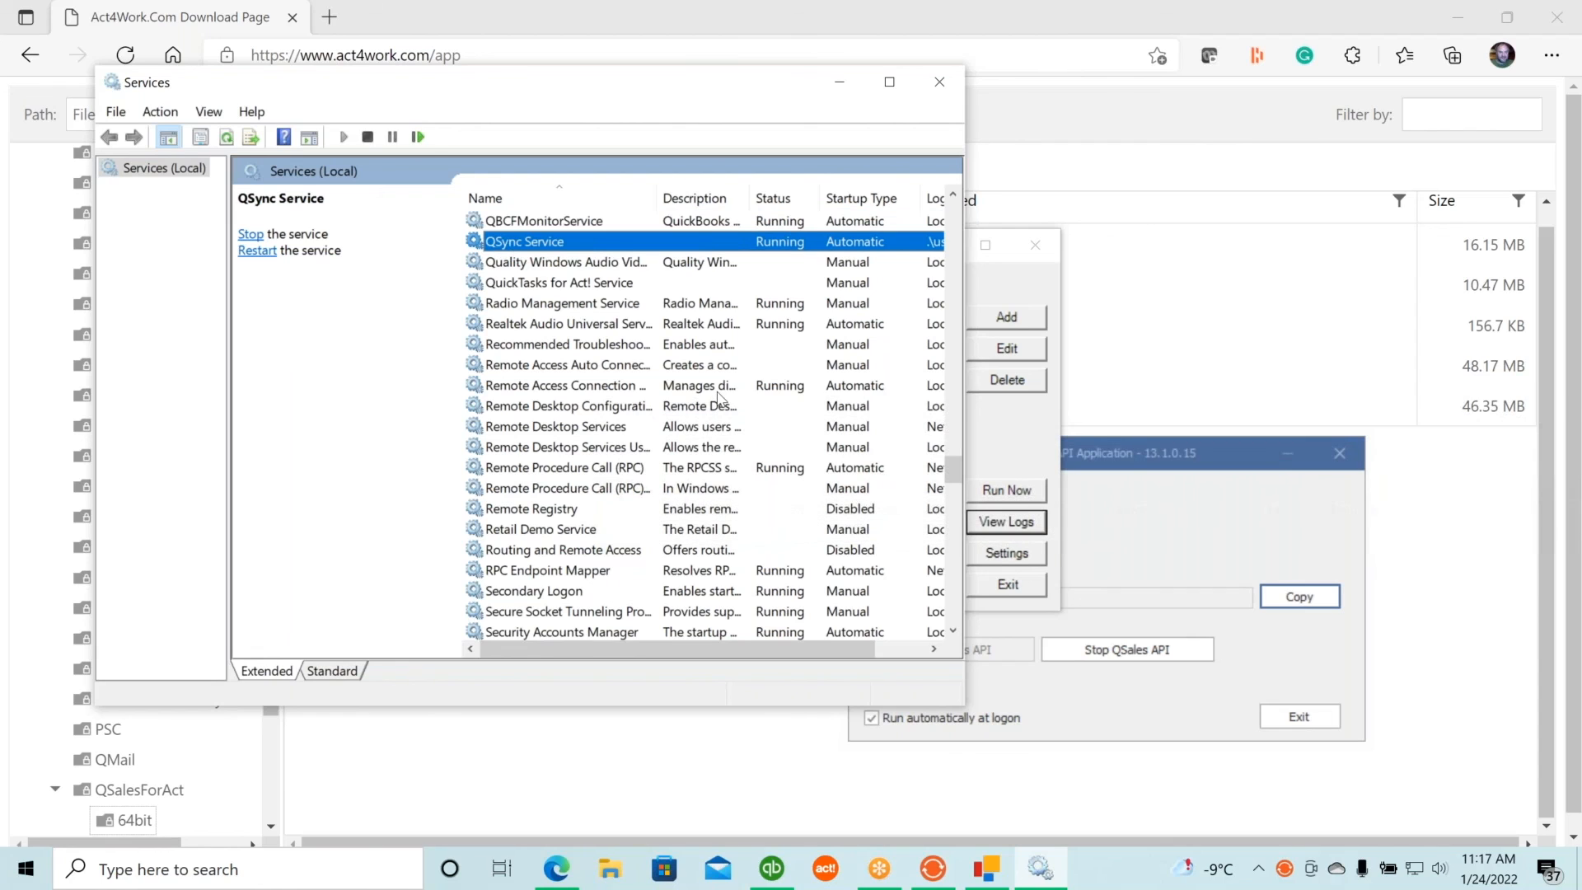
{"action": "left_click", "coordinate": [939, 82]}
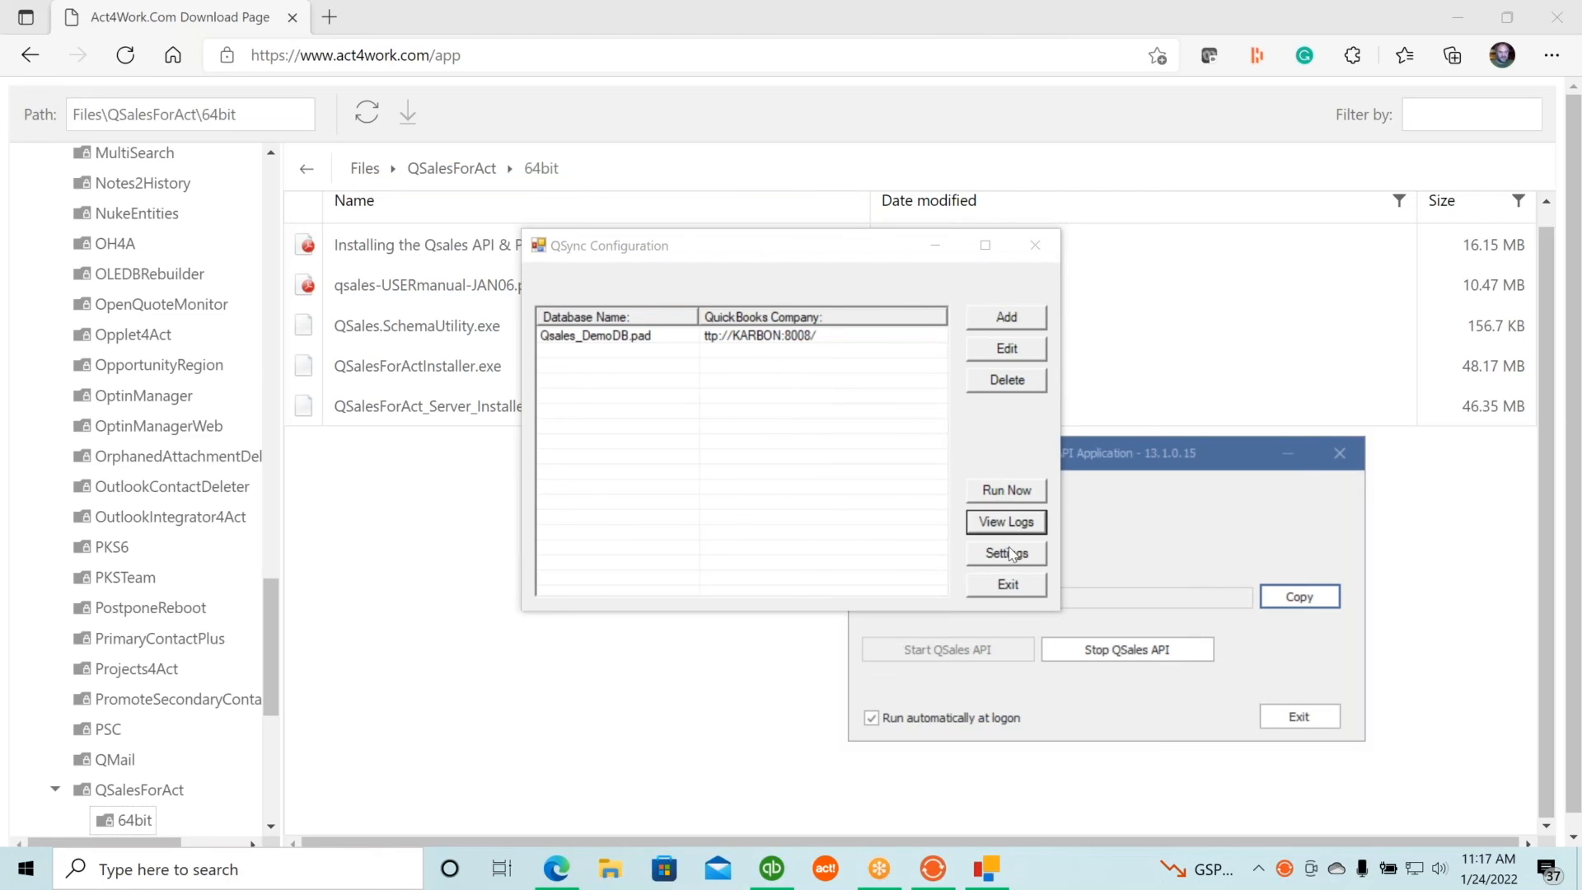
Exit the QSync Configuration window, leaving the QSales API Application visible.
{"action": "left_click", "coordinate": [1007, 448]}
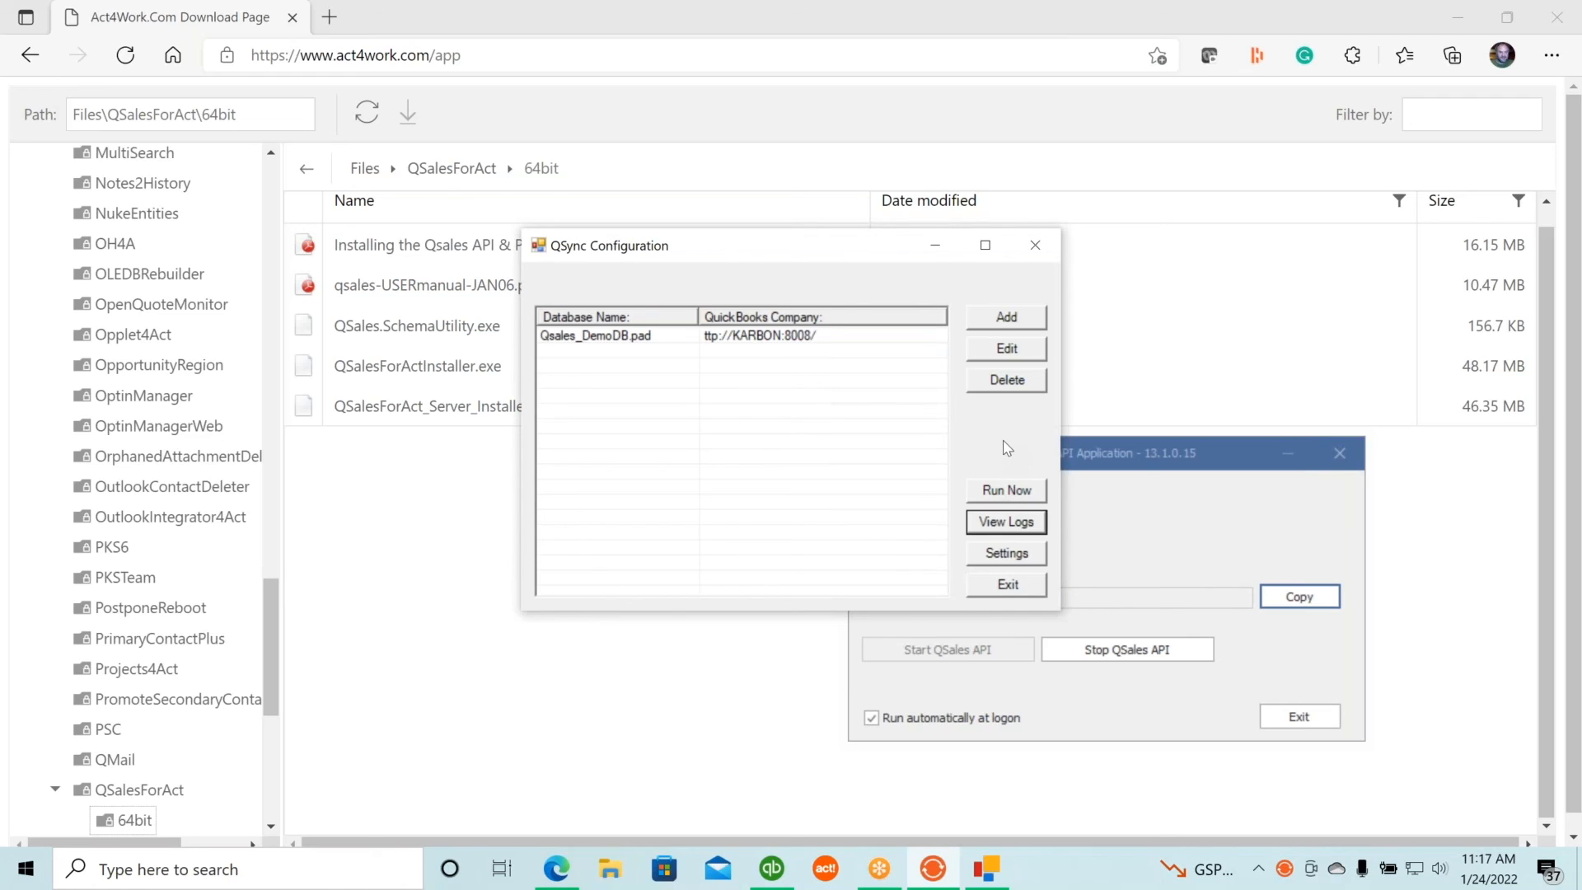
{"action": "left_click", "coordinate": [1010, 589]}
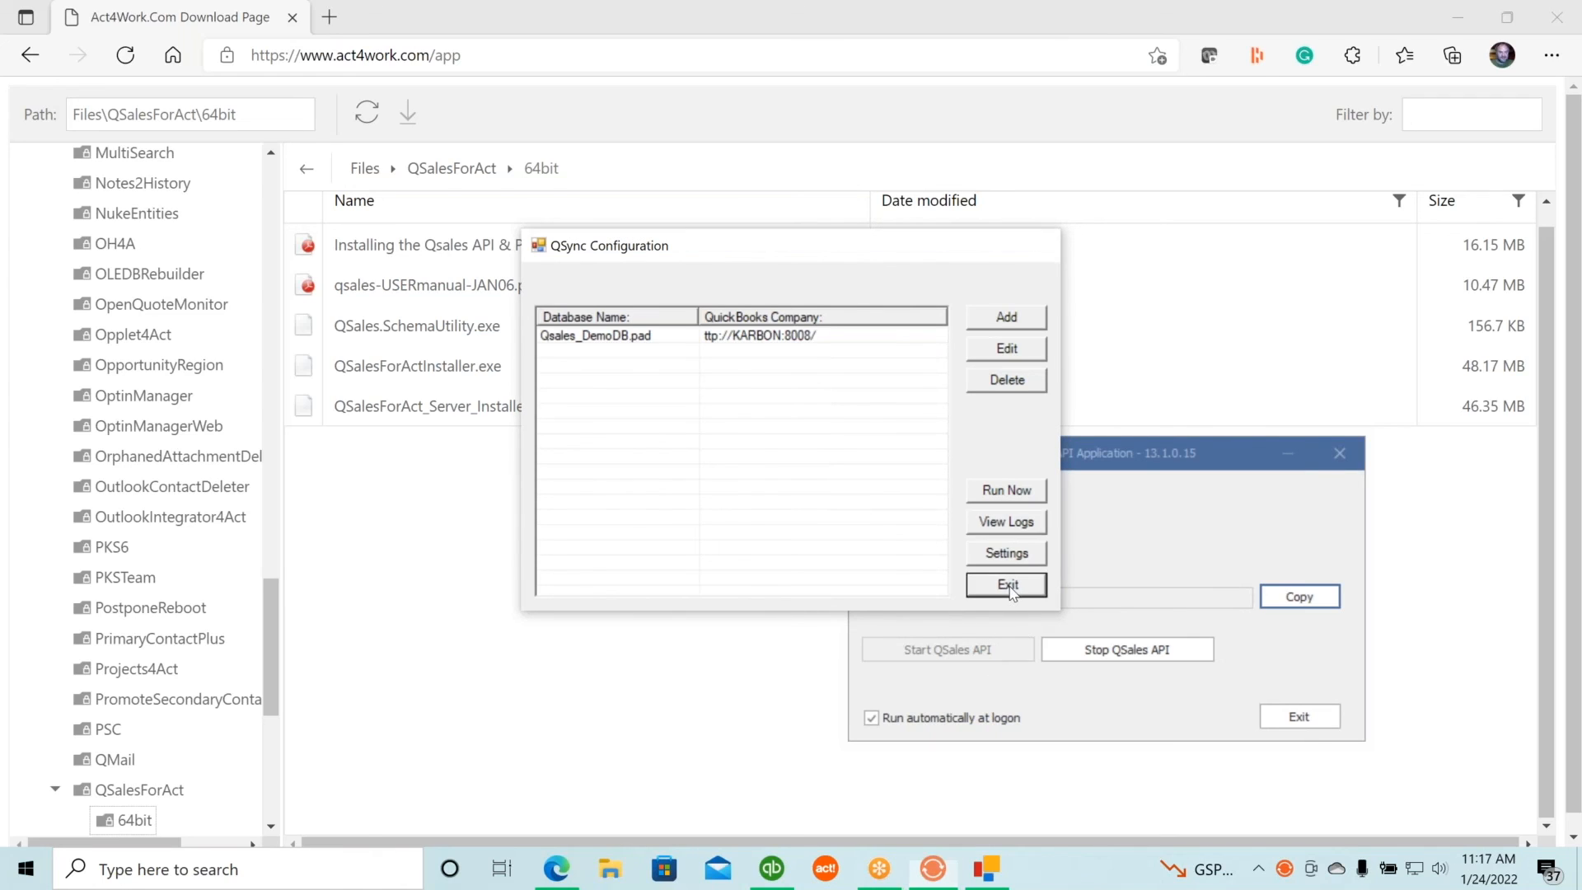